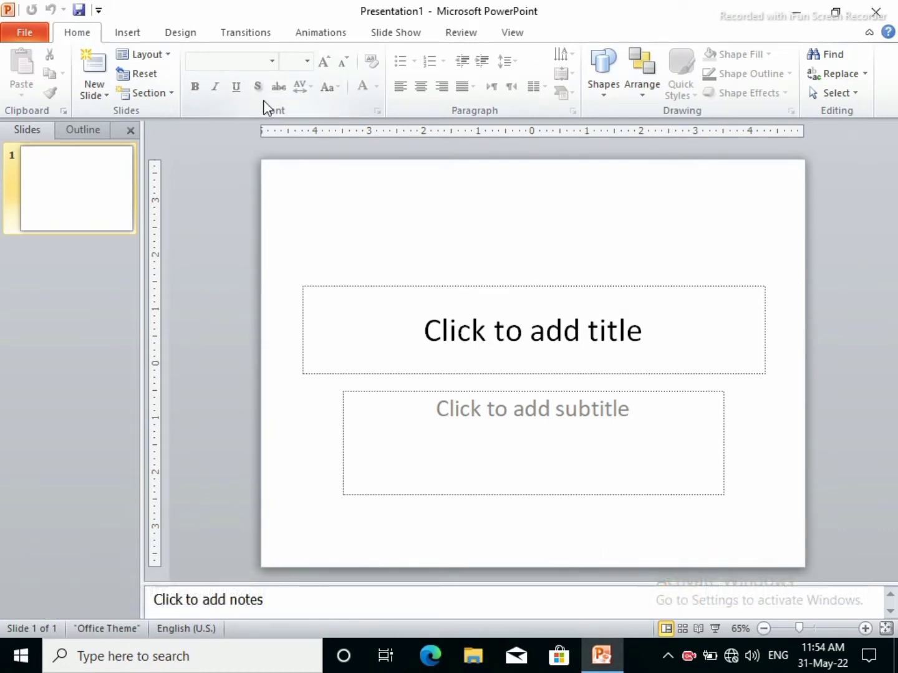
# Show the Transitions ribbon, then go to the File backstage's Recent presentations list.
pyautogui.click(223, 34)
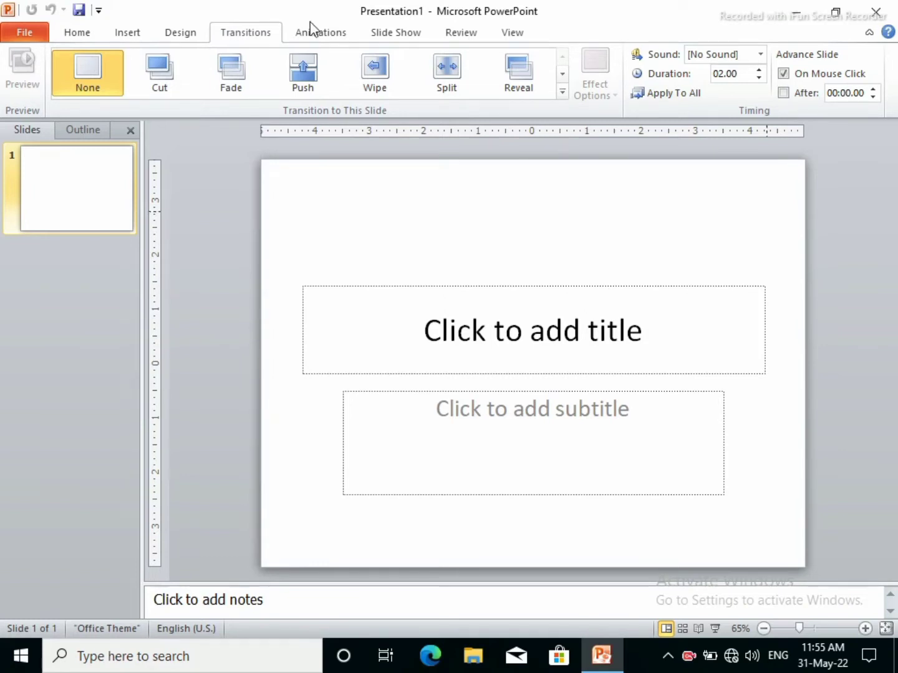
pyautogui.click(18, 34)
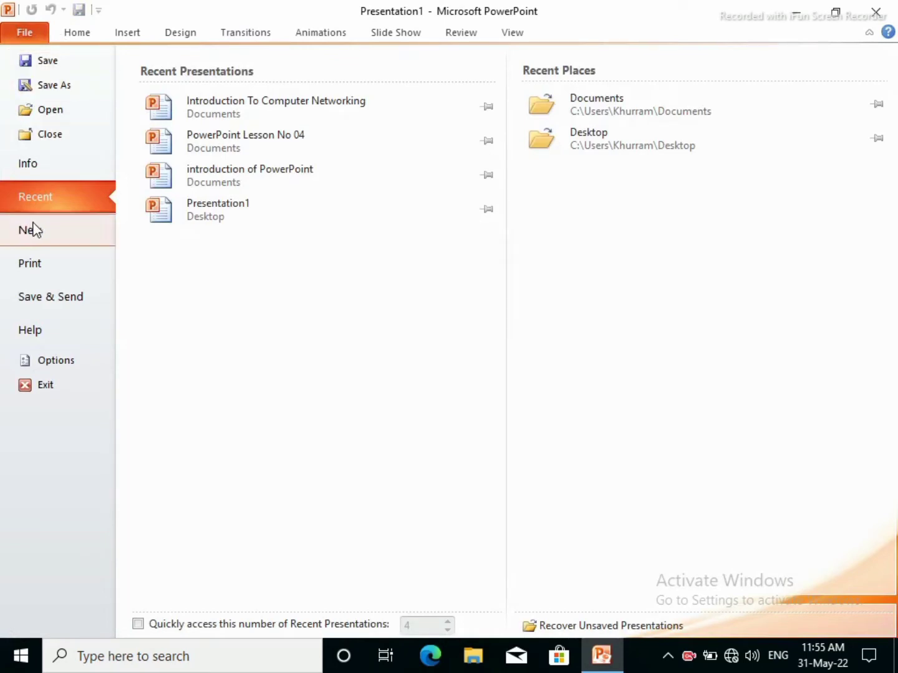
# Open 'Introduction To Computer Networking' from the Recent presentations list.
pyautogui.click(243, 109)
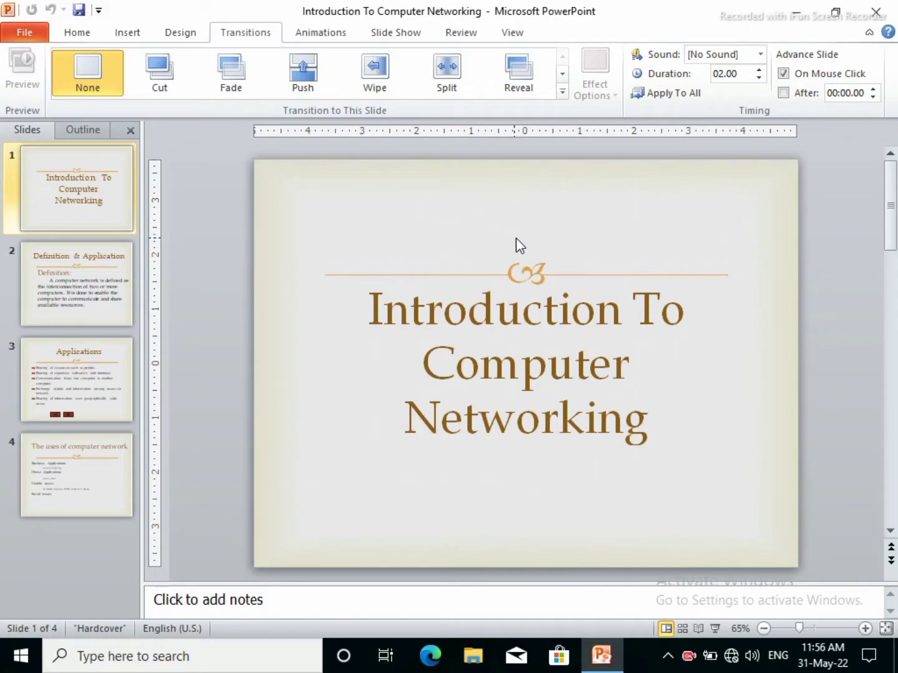
# Run the slide show from slide 1 through all four slides and exit back to editing.
pyautogui.press('F5')
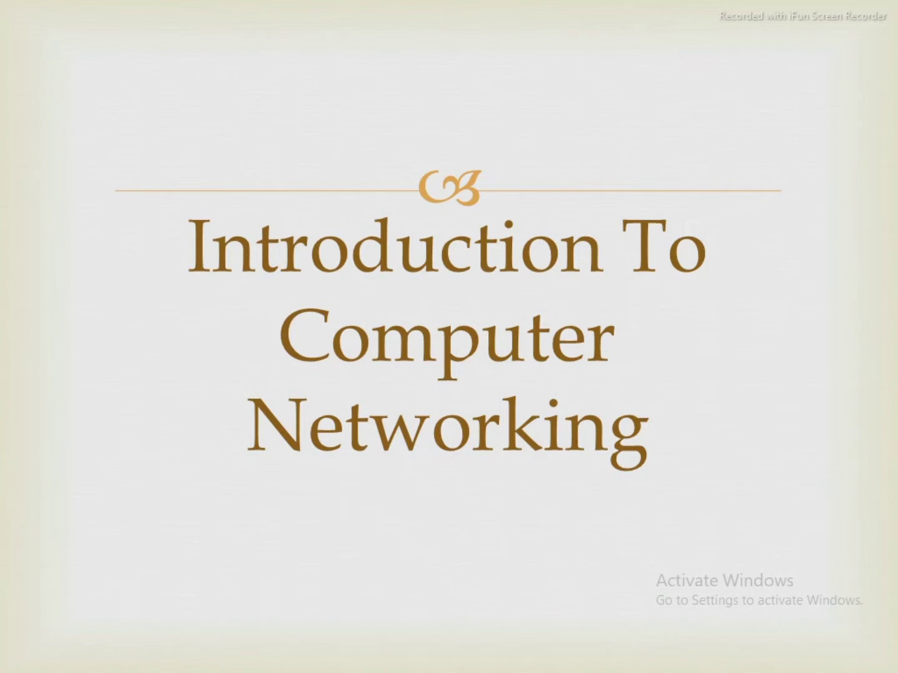
pyautogui.press('Right')
pyautogui.press('Left')
pyautogui.press('Right')
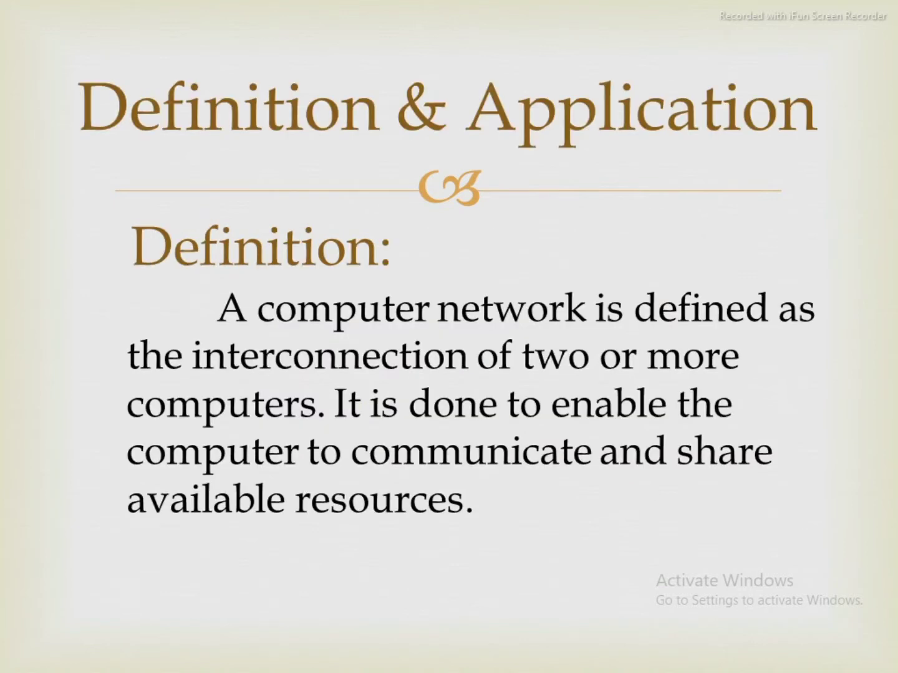
pyautogui.press('Right')
pyautogui.press('Right')
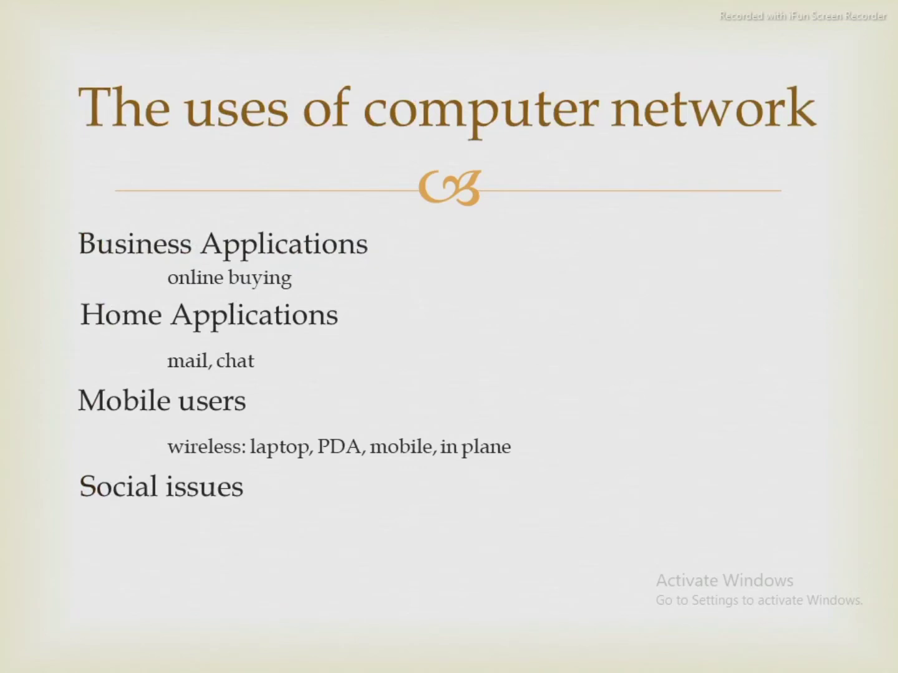
pyautogui.press('Right')
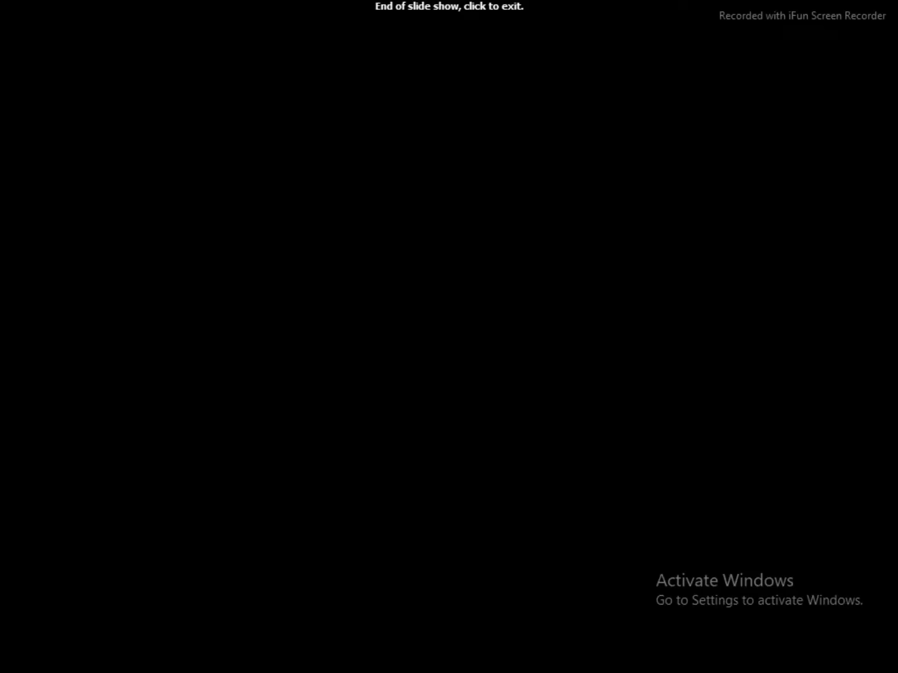
pyautogui.press('Right')
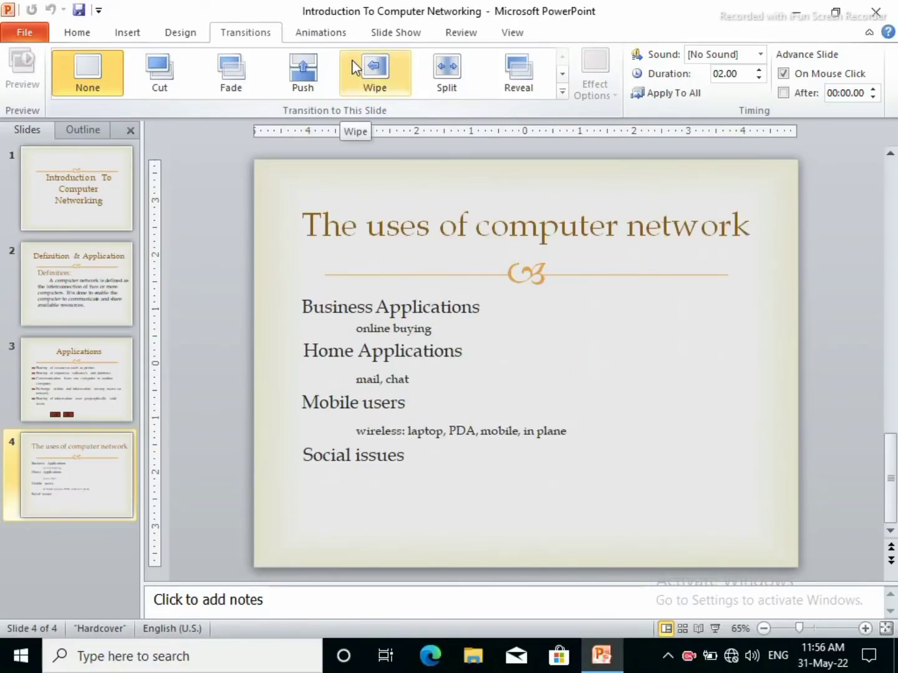
# Select the slide 1 thumbnail to edit the title slide.
pyautogui.click(67, 224)
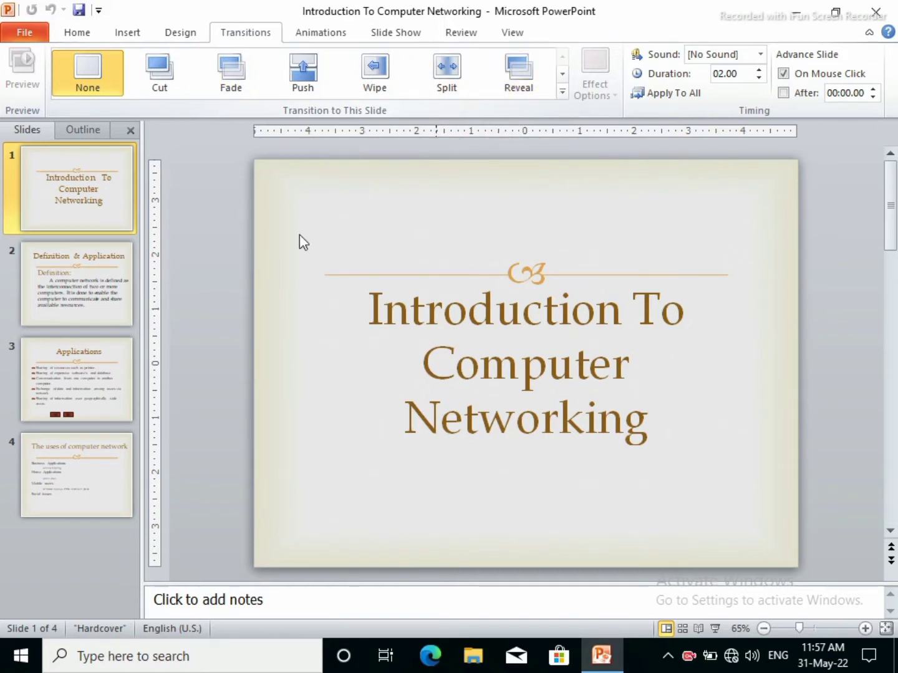
# After trying Cut and Fade, give the title slide a 2.50-second Checkerboard transition and preview it.
pyautogui.click(160, 74)
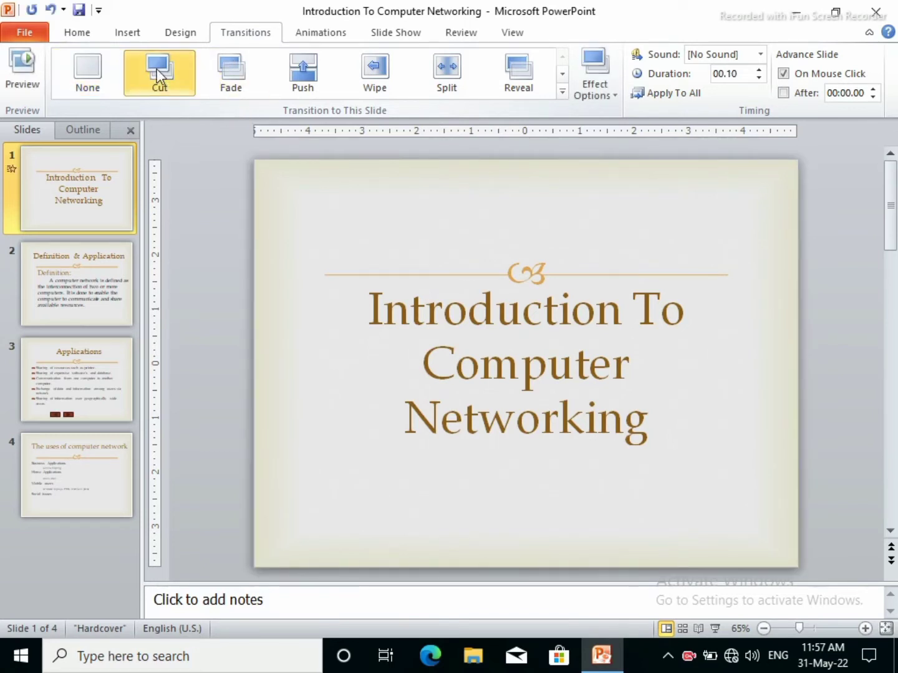
pyautogui.click(224, 72)
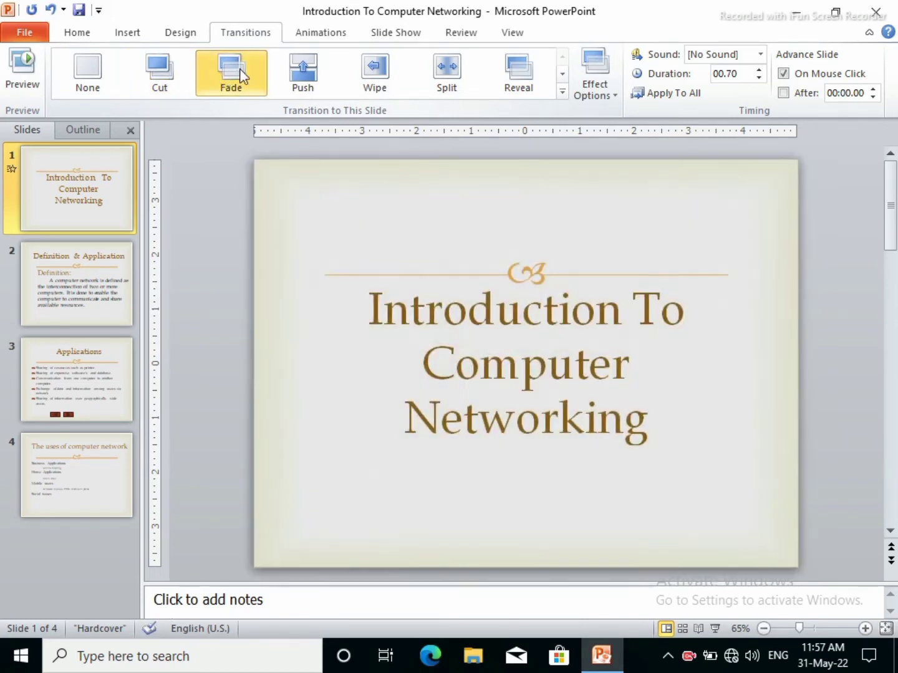
pyautogui.click(562, 93)
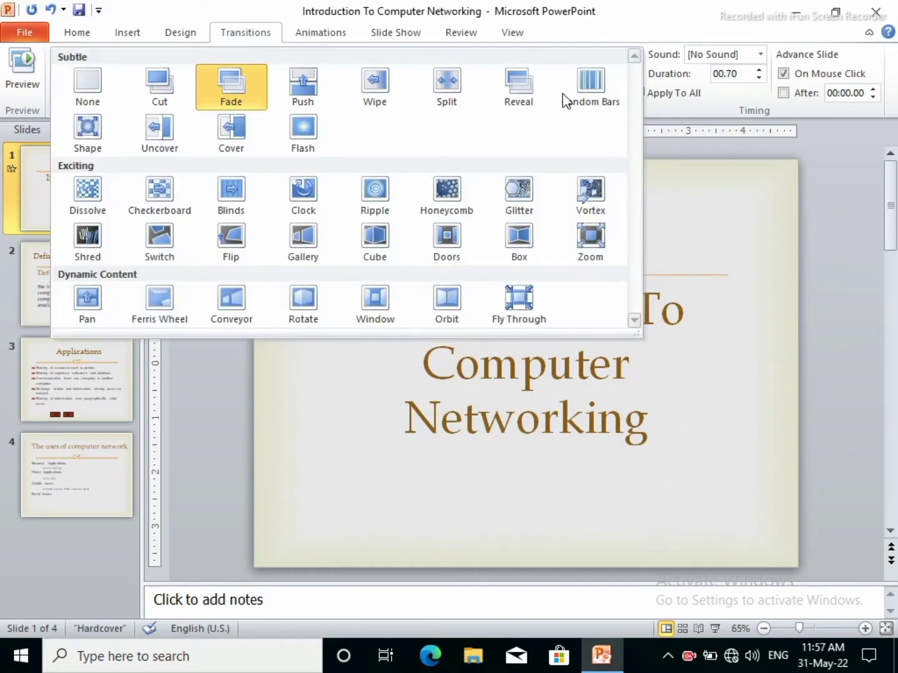
pyautogui.click(169, 188)
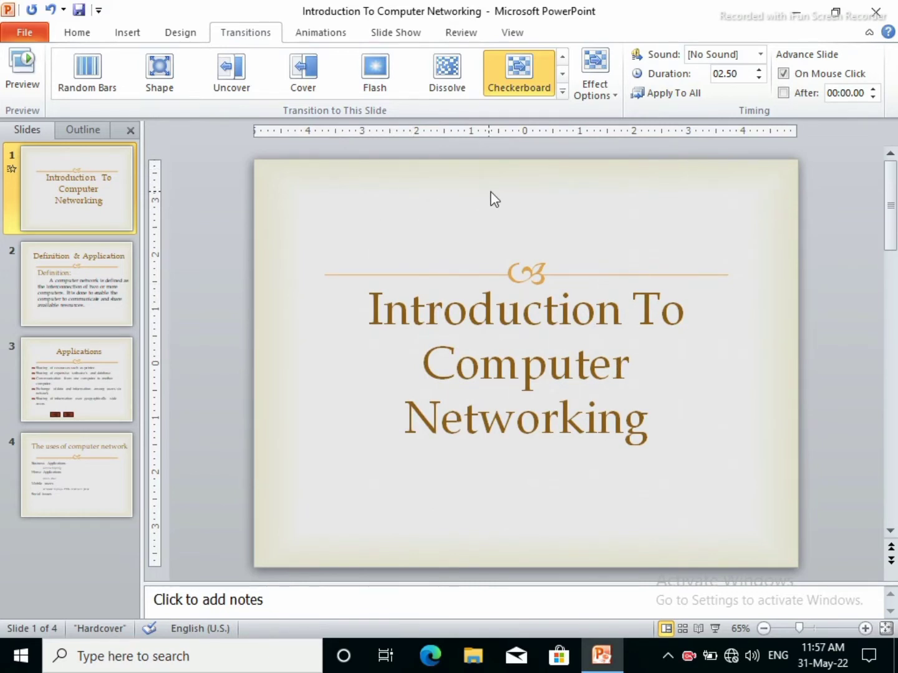
pyautogui.press('F5')
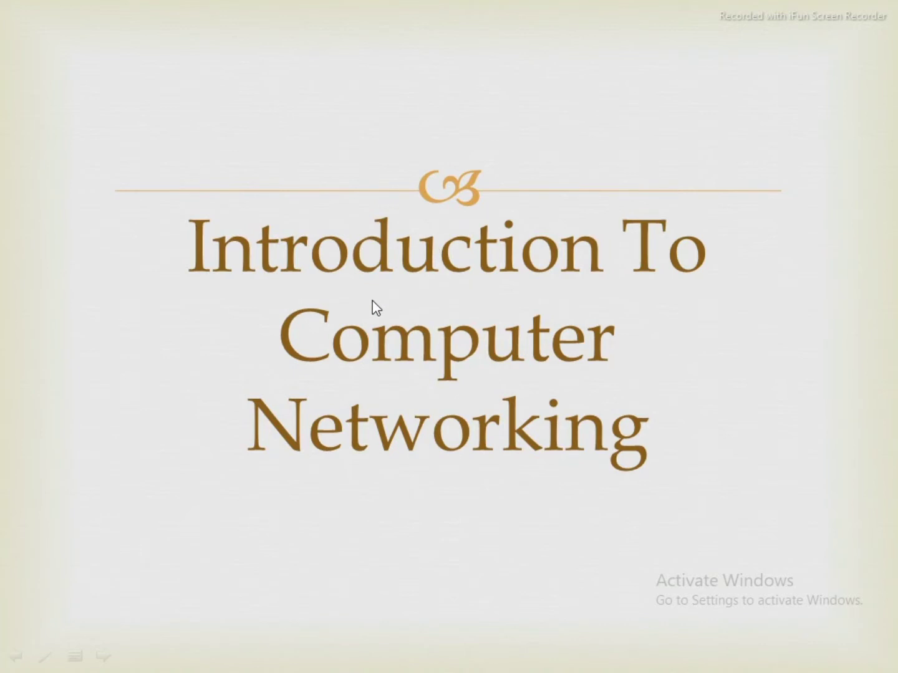
# Advance to the Definition & Application slide, then end the slide show.
pyautogui.press('Right')
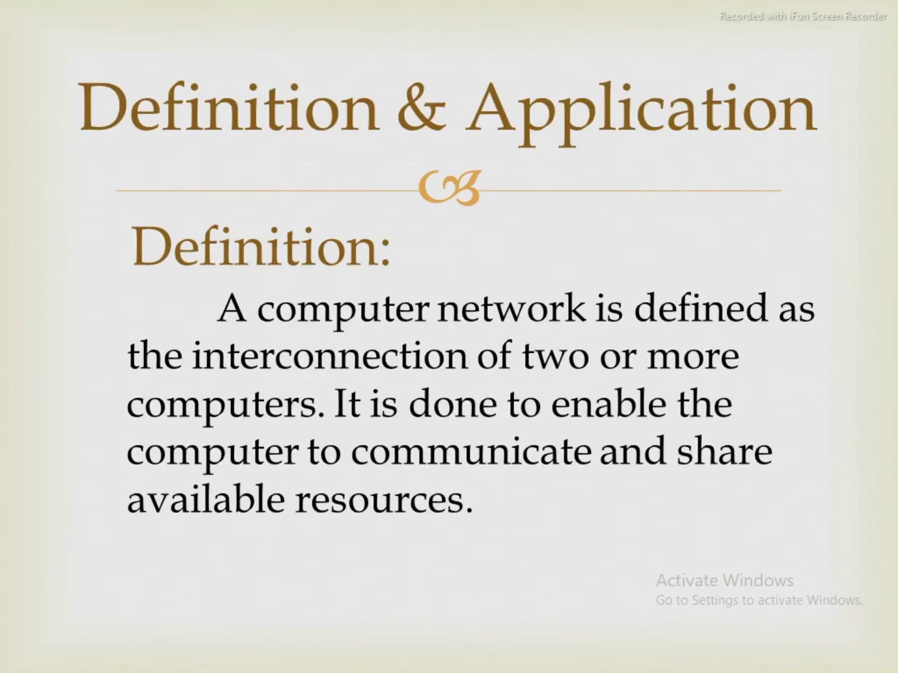
pyautogui.press('Escape')
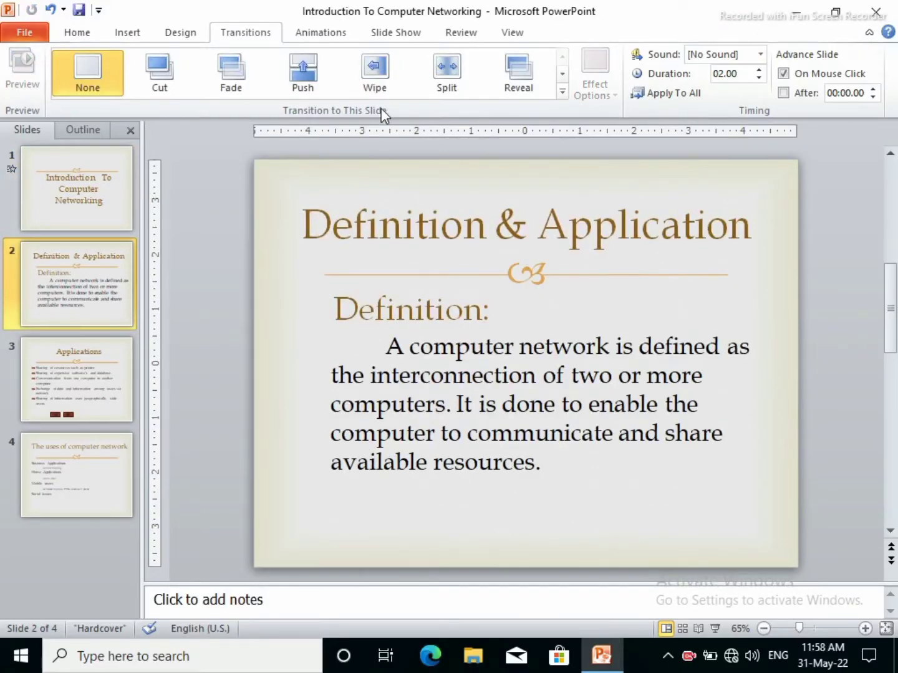
# After trying Wipe and Fade, give slide 2 a Checkerboard transition and apply it to all slides.
pyautogui.click(385, 72)
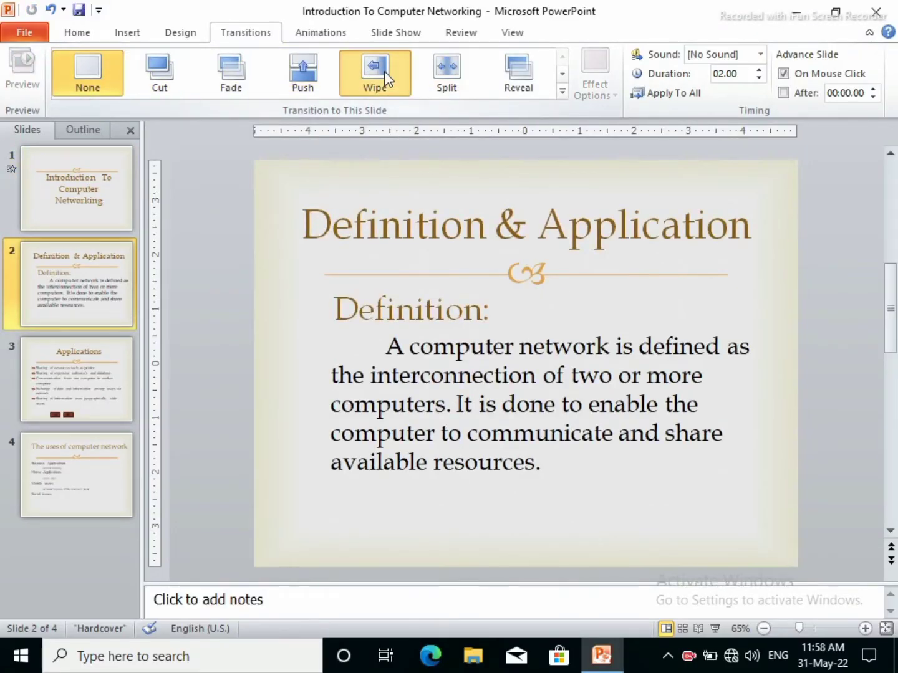
pyautogui.click(212, 68)
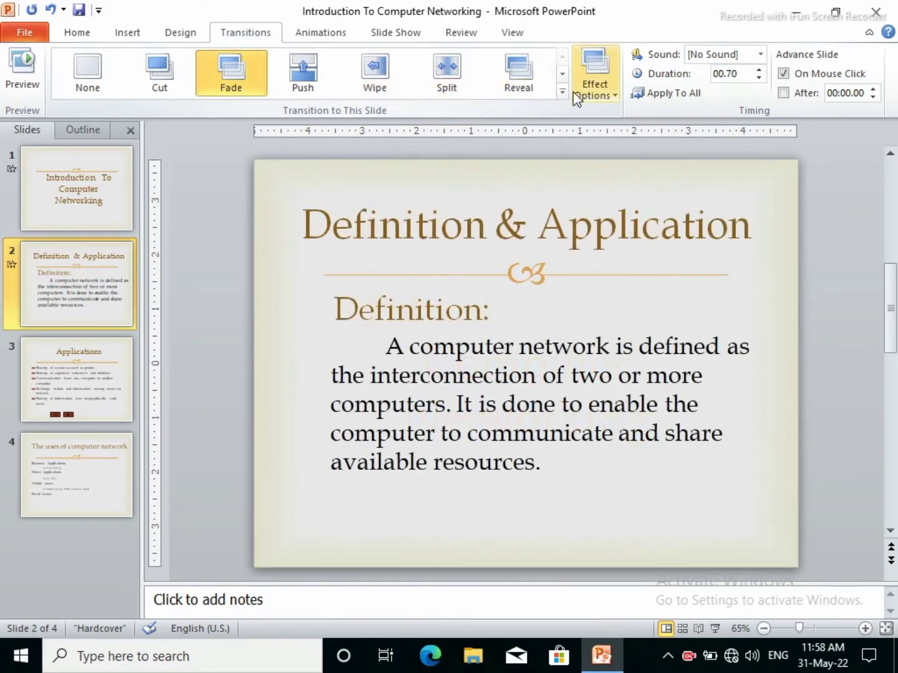
pyautogui.click(561, 93)
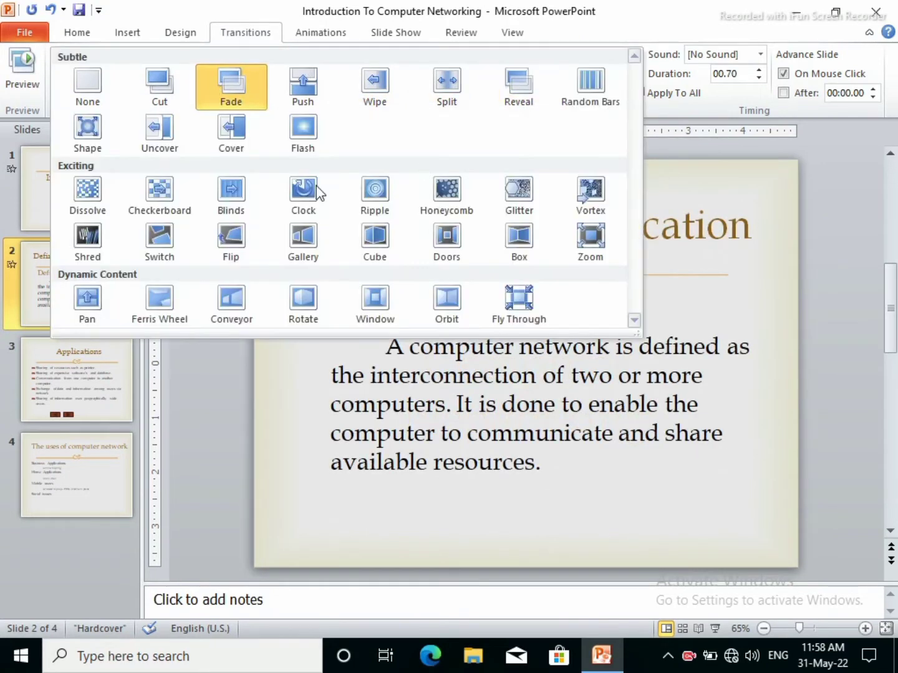
pyautogui.click(160, 181)
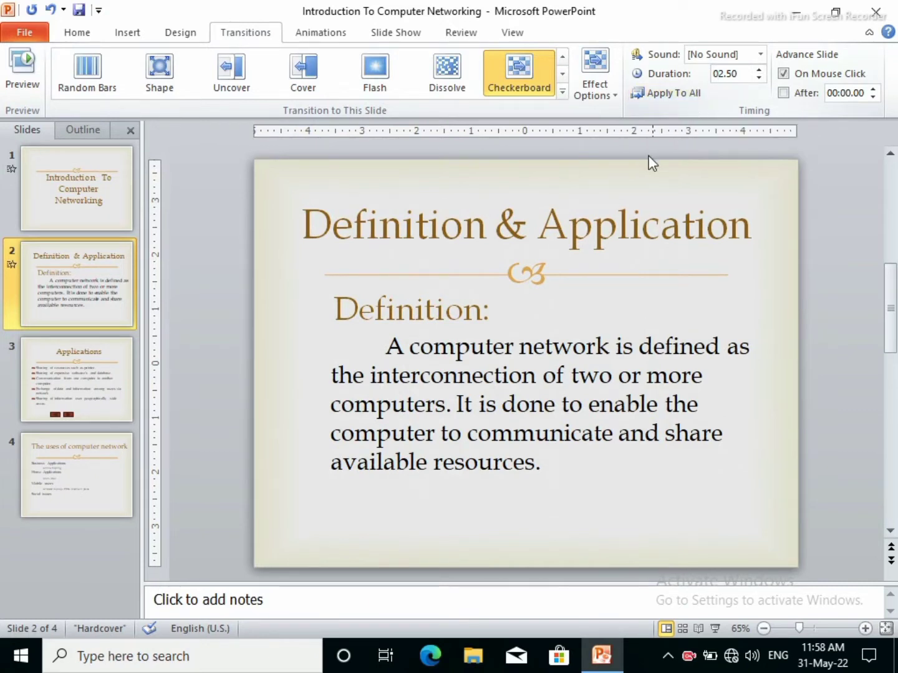
pyautogui.click(665, 91)
# Play the slide show from the title slide to the Applications slide, then exit with Esc.
pyautogui.press('F5')
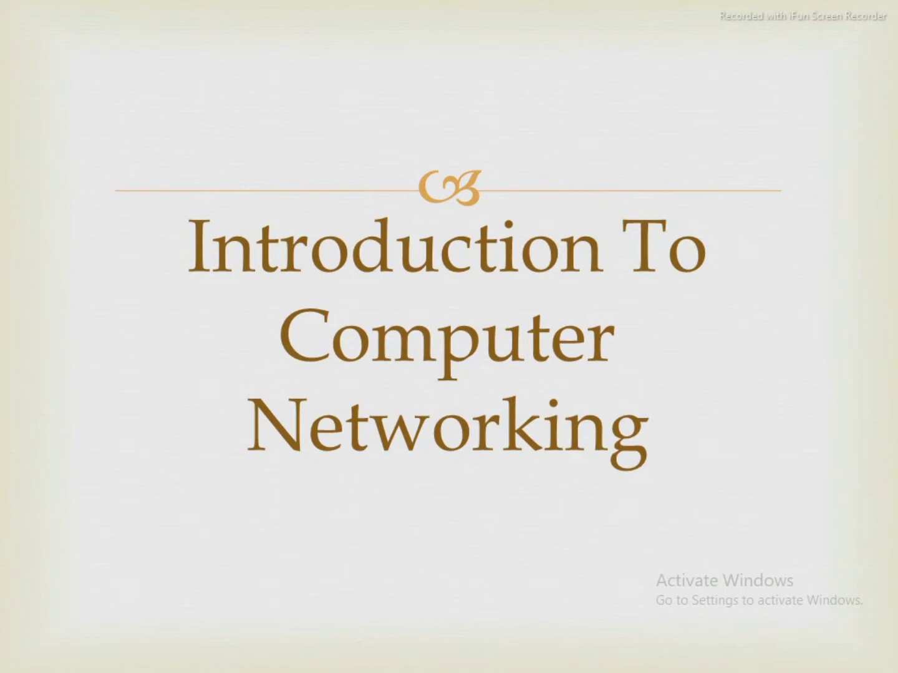
pyautogui.press('Right')
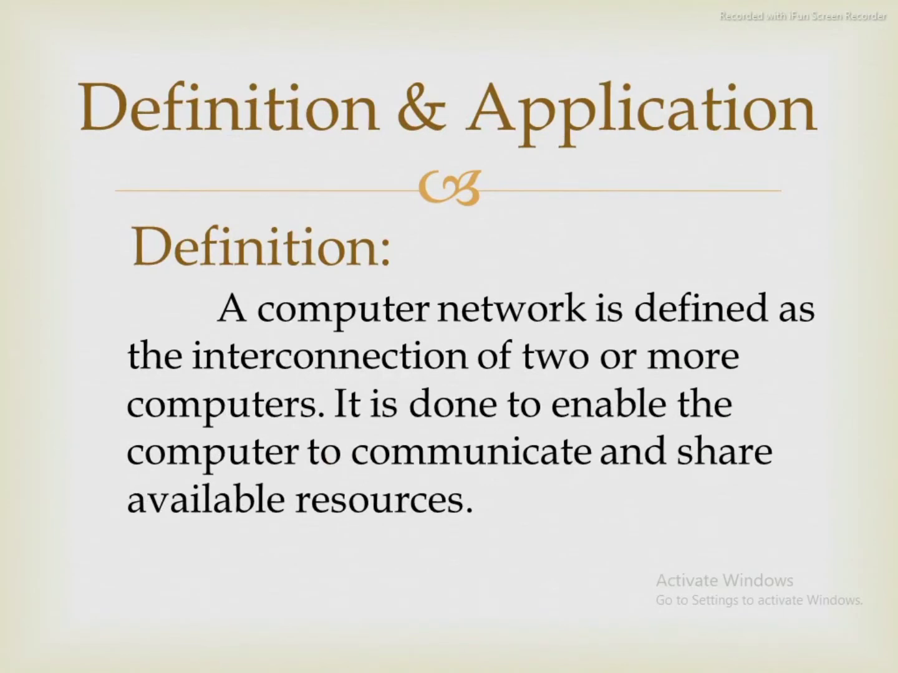
pyautogui.press('Right')
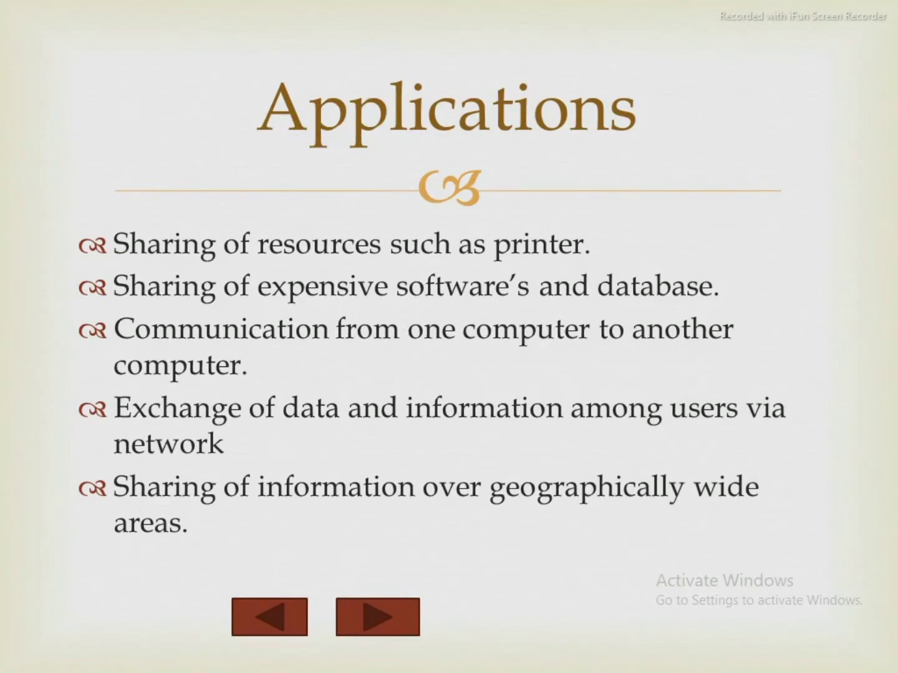
pyautogui.press('Escape')
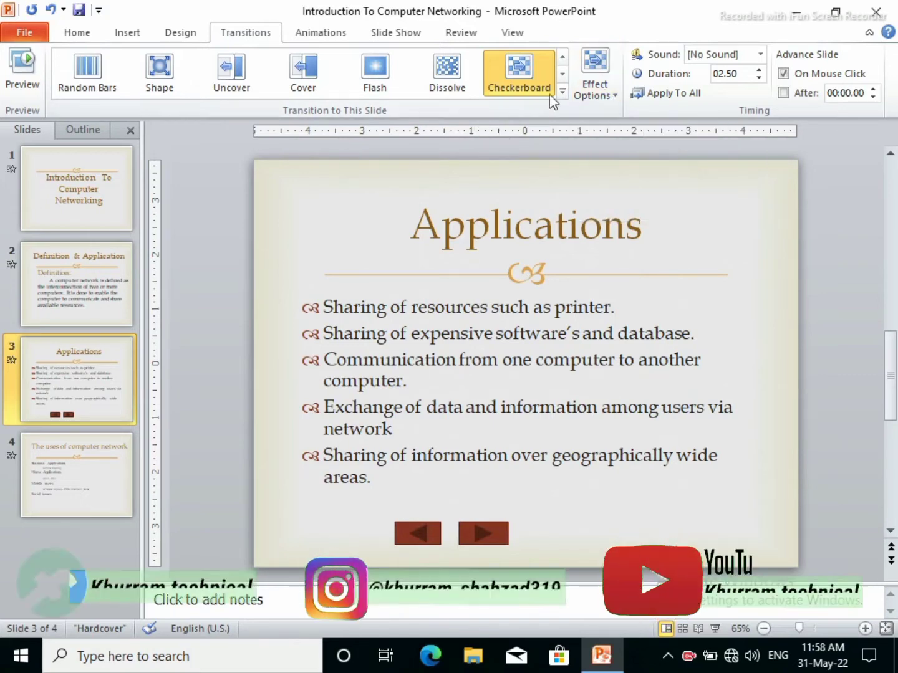
# Preview the Checkerboard, set its direction to From Top, then change it to From Left.
pyautogui.click(525, 75)
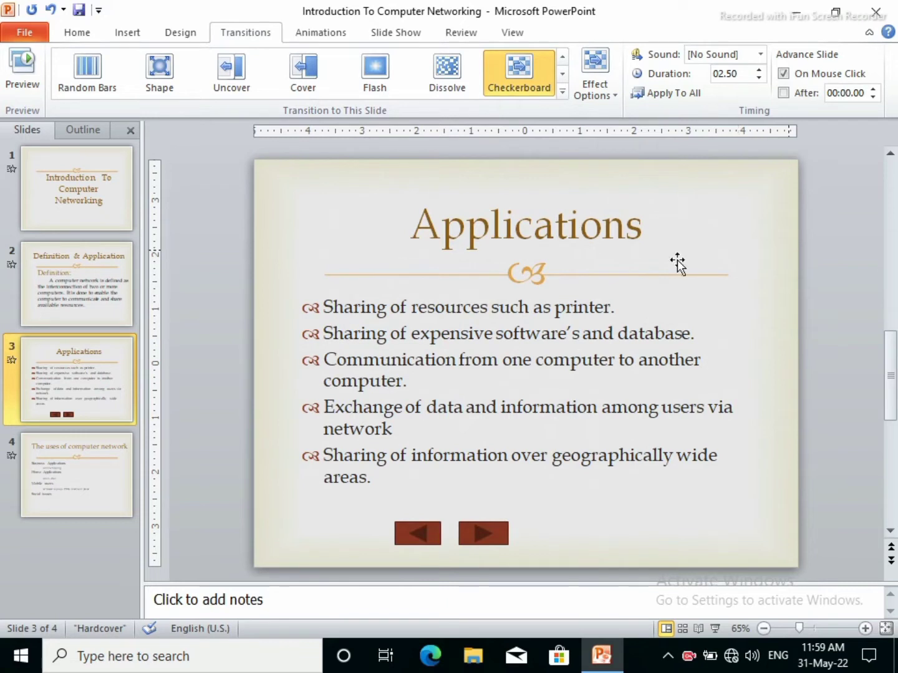
pyautogui.click(610, 86)
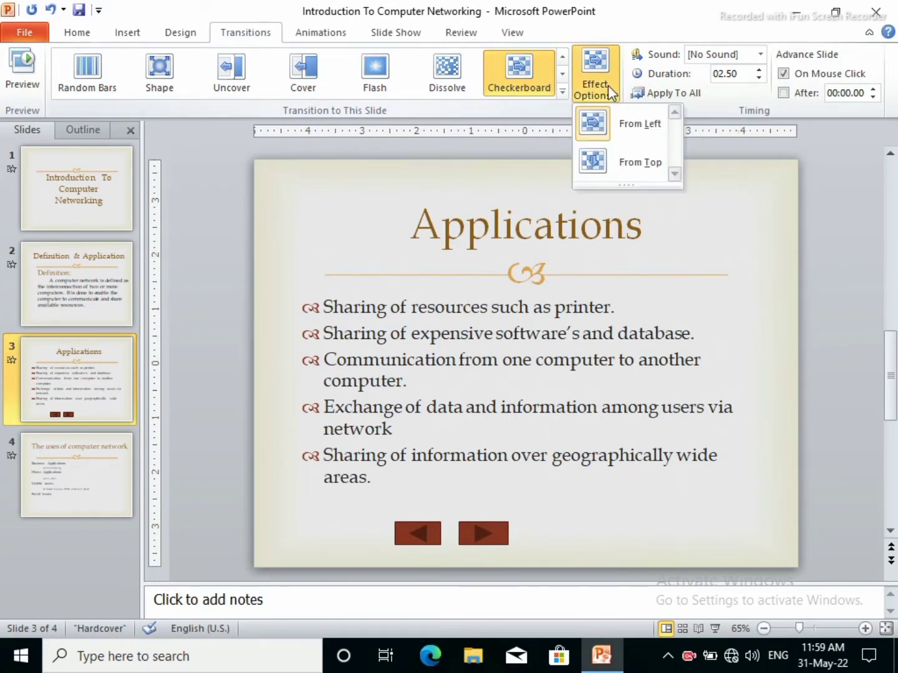
pyautogui.click(636, 164)
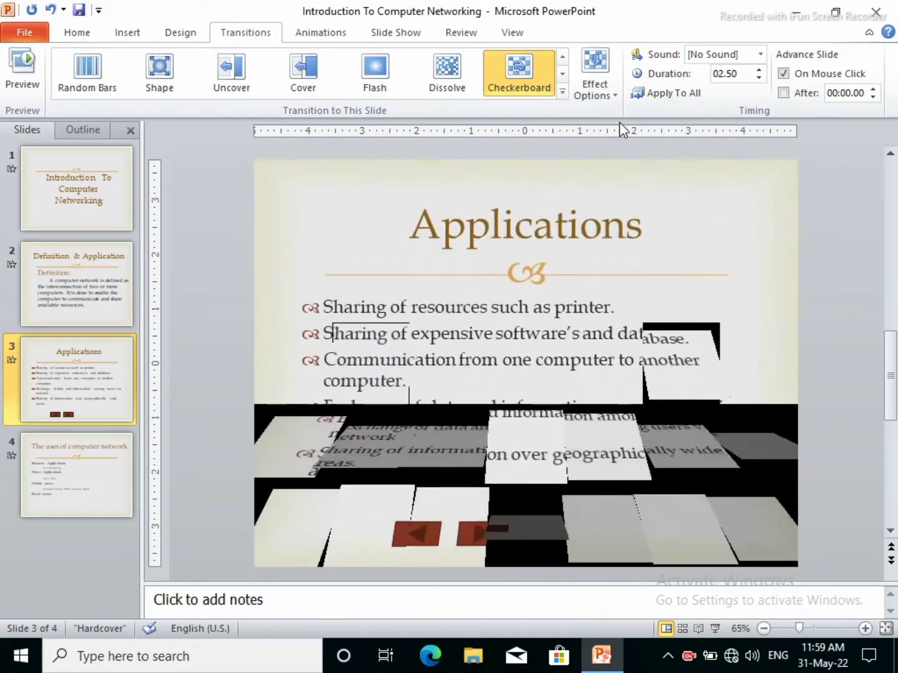
pyautogui.click(598, 91)
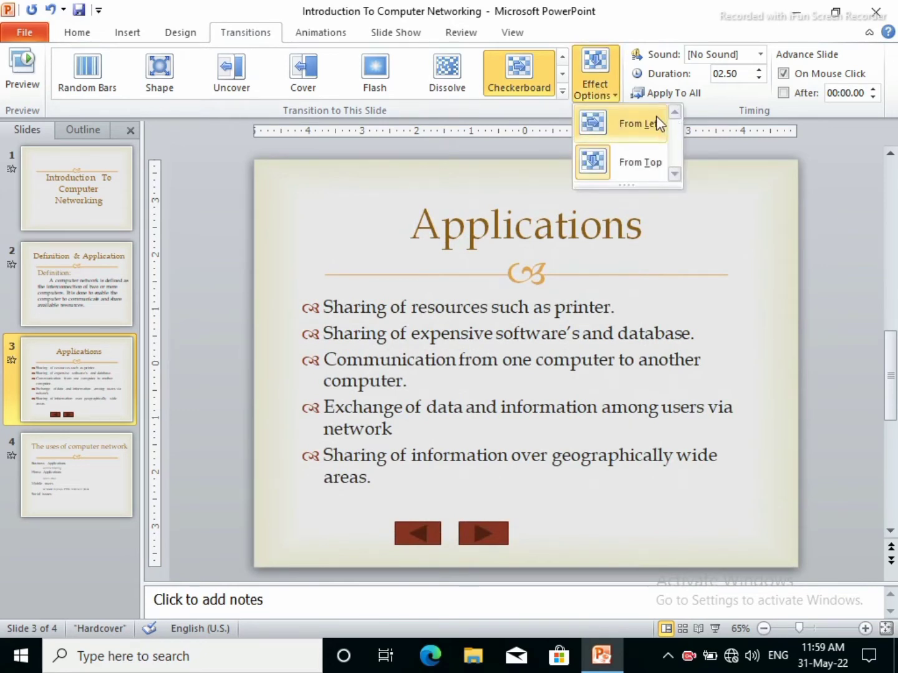
pyautogui.click(656, 123)
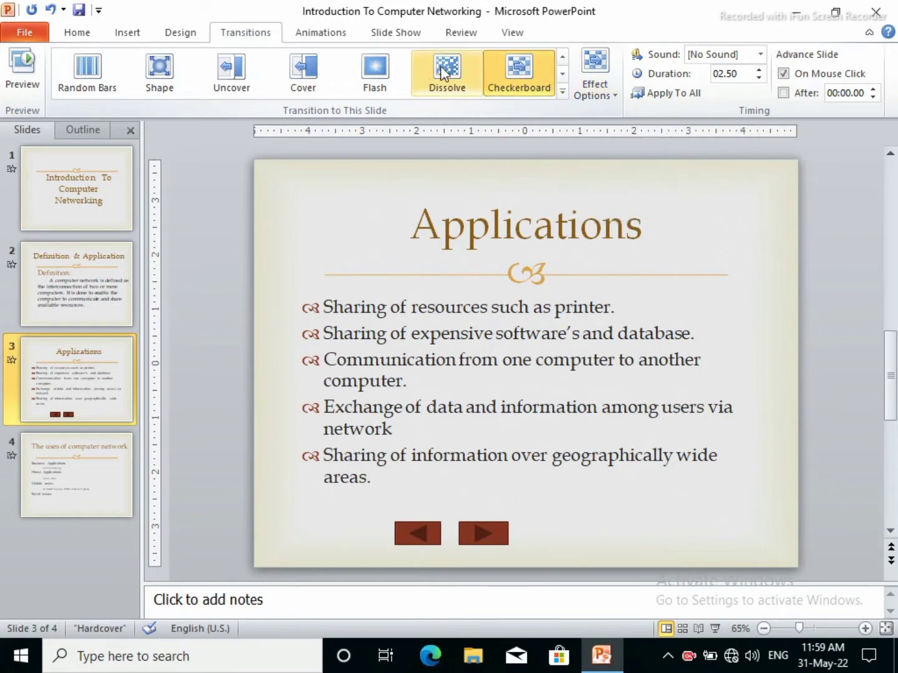
# Switch the Applications slide to a 1.00-second Wipe, trying Dissolve, From Right, From Top and Split along the way.
pyautogui.click(443, 72)
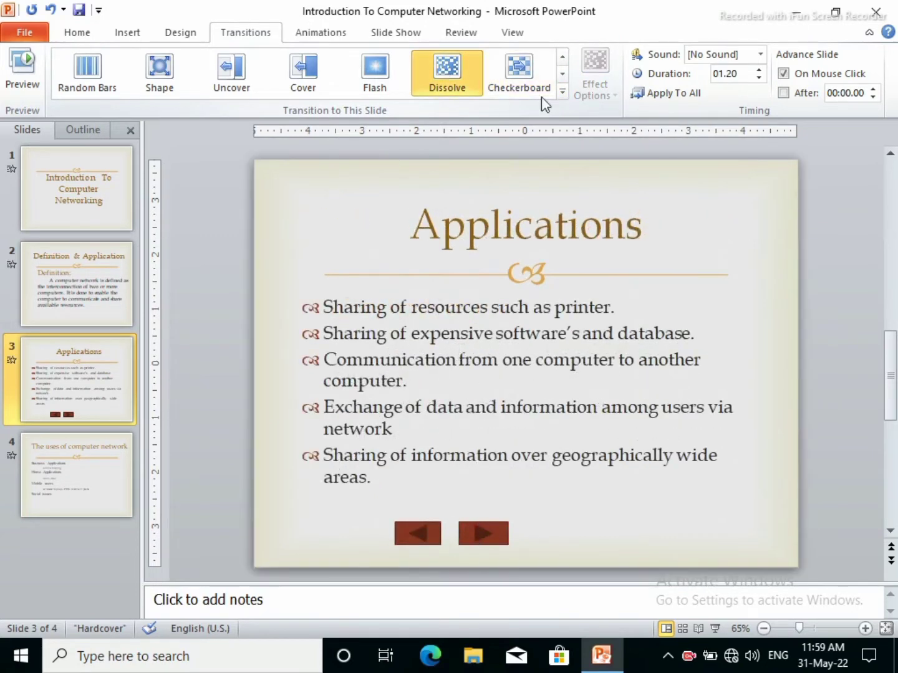
pyautogui.click(563, 93)
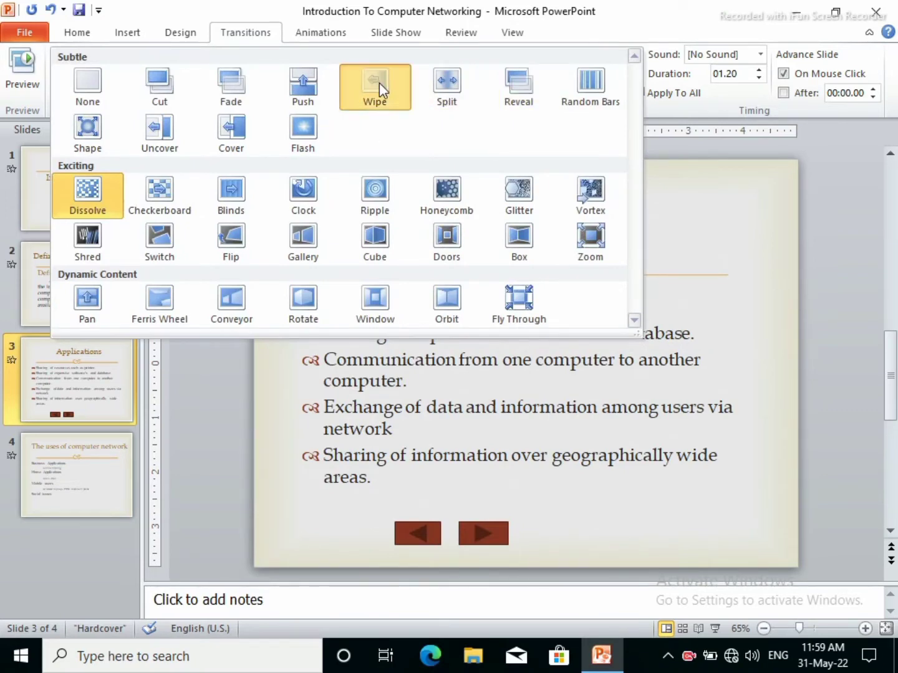
pyautogui.click(379, 82)
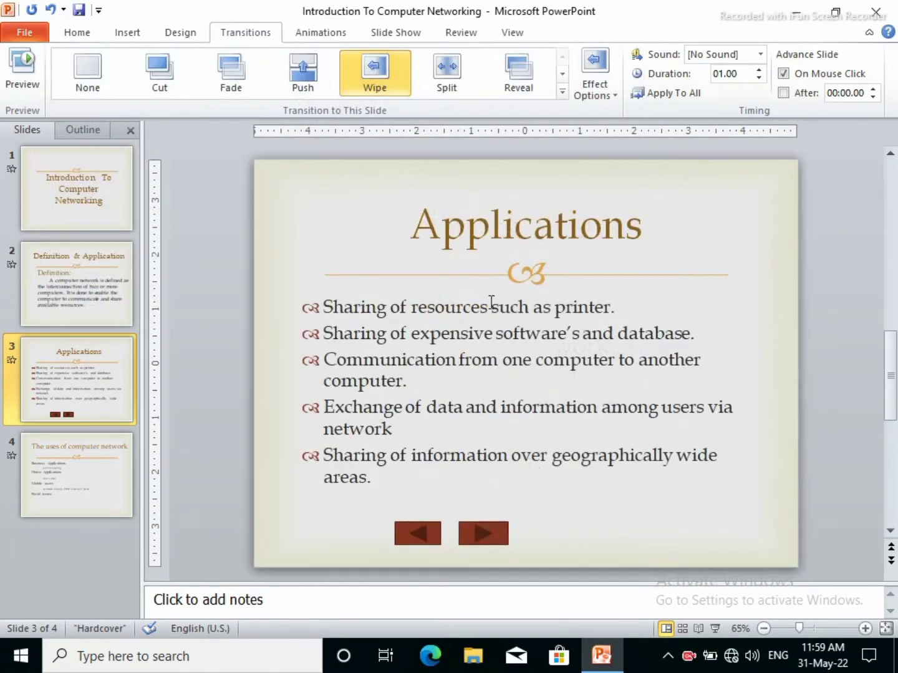
pyautogui.click(616, 100)
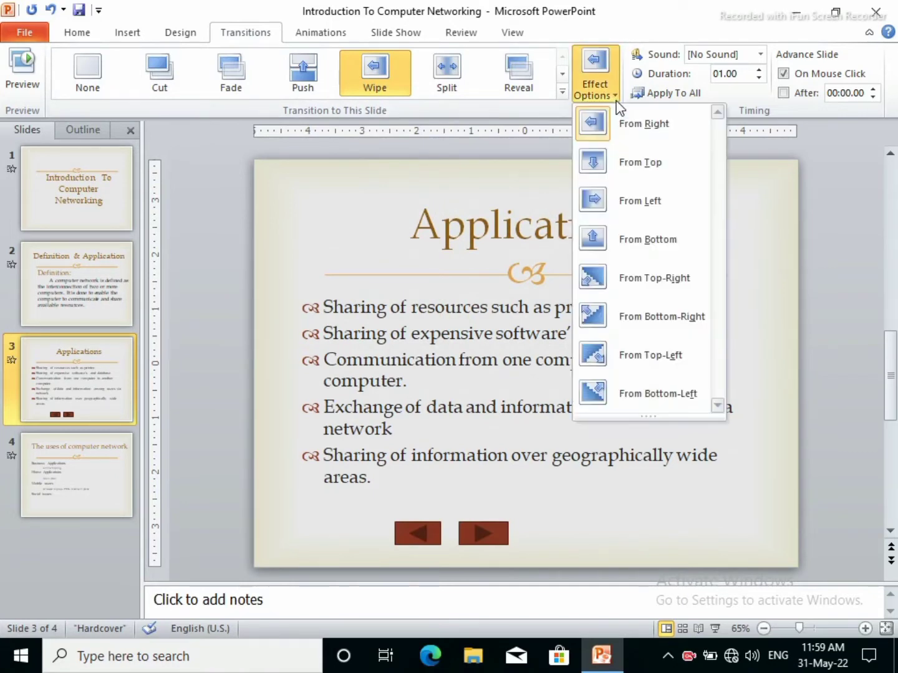
pyautogui.click(621, 116)
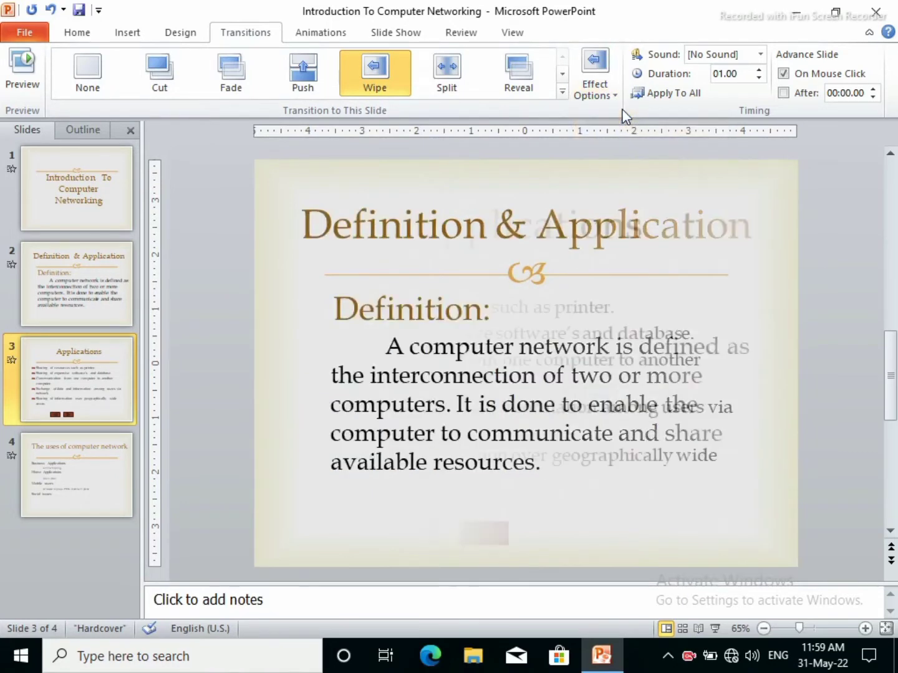
pyautogui.click(613, 99)
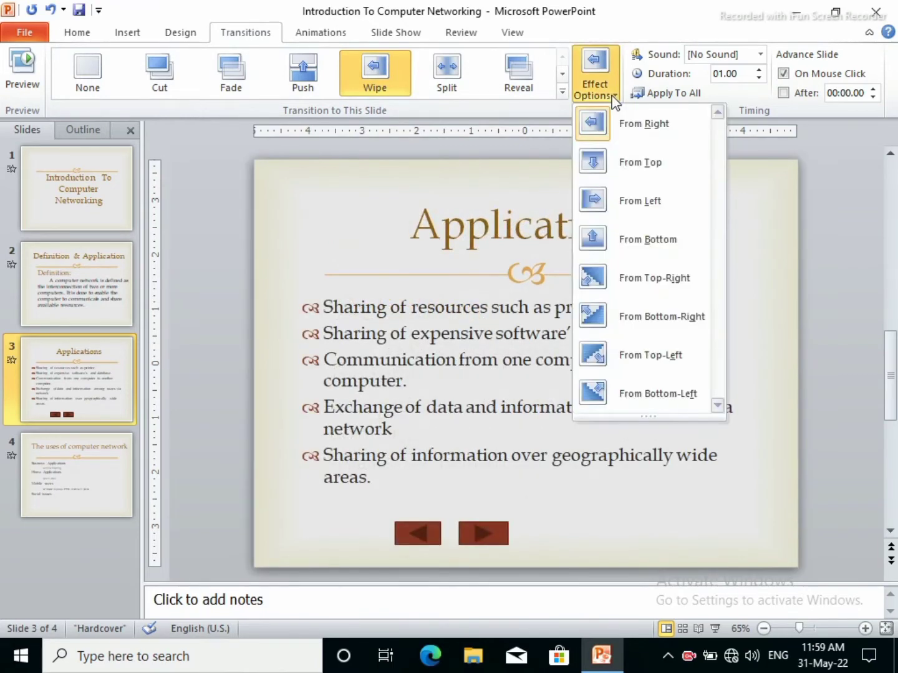
pyautogui.click(634, 154)
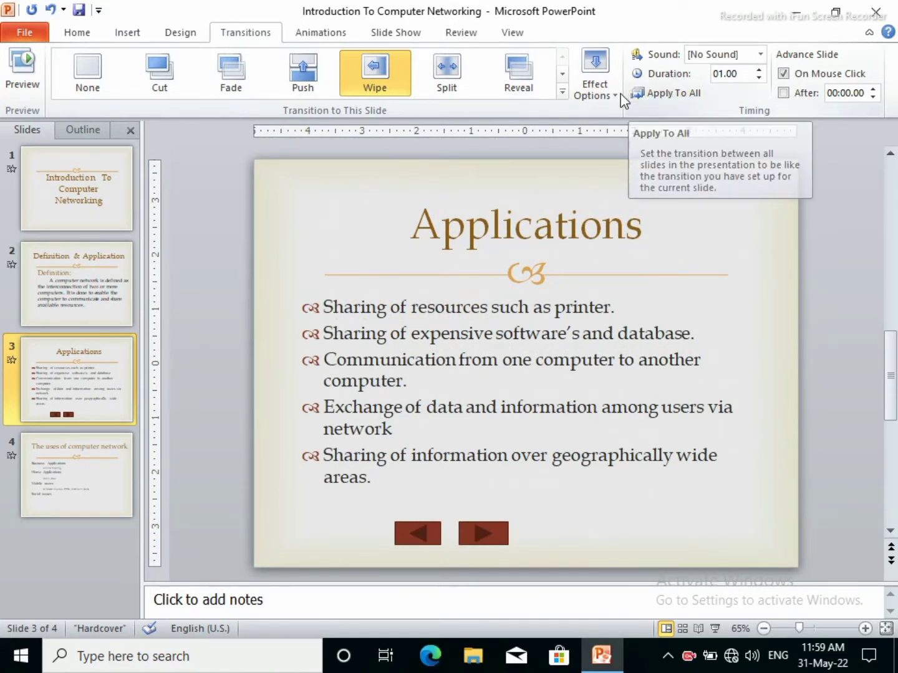
pyautogui.click(447, 71)
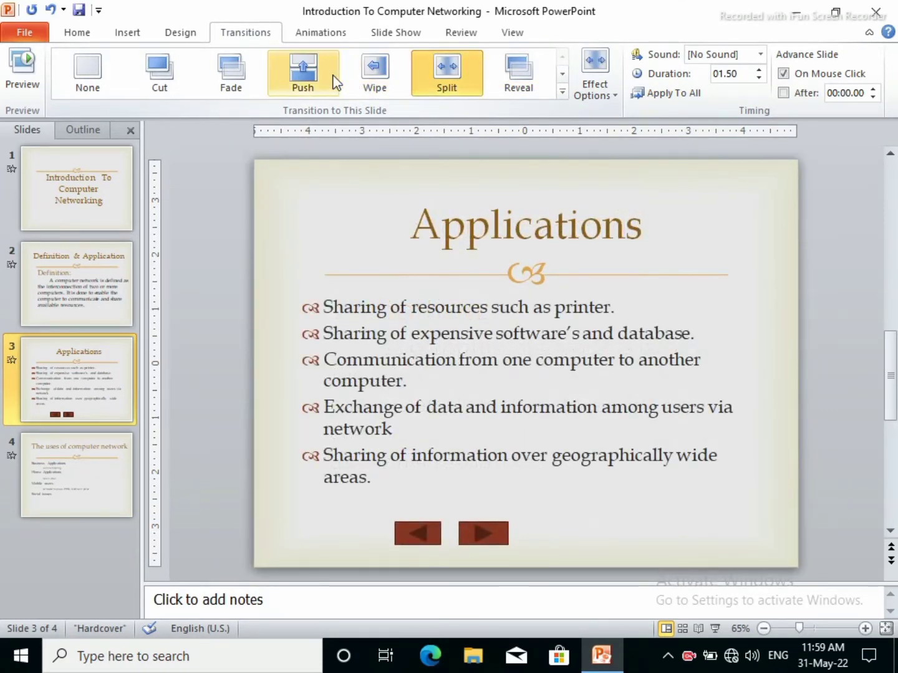
pyautogui.click(378, 75)
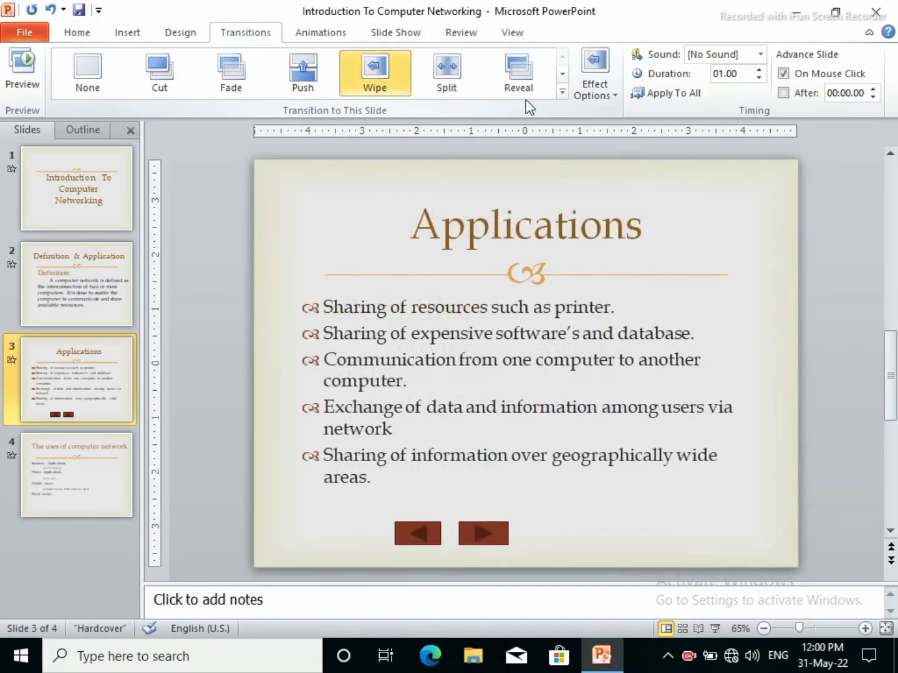
# Raise the Wipe transition's duration to 03.50 seconds and preview it twice.
pyautogui.tripleClick(759, 71)
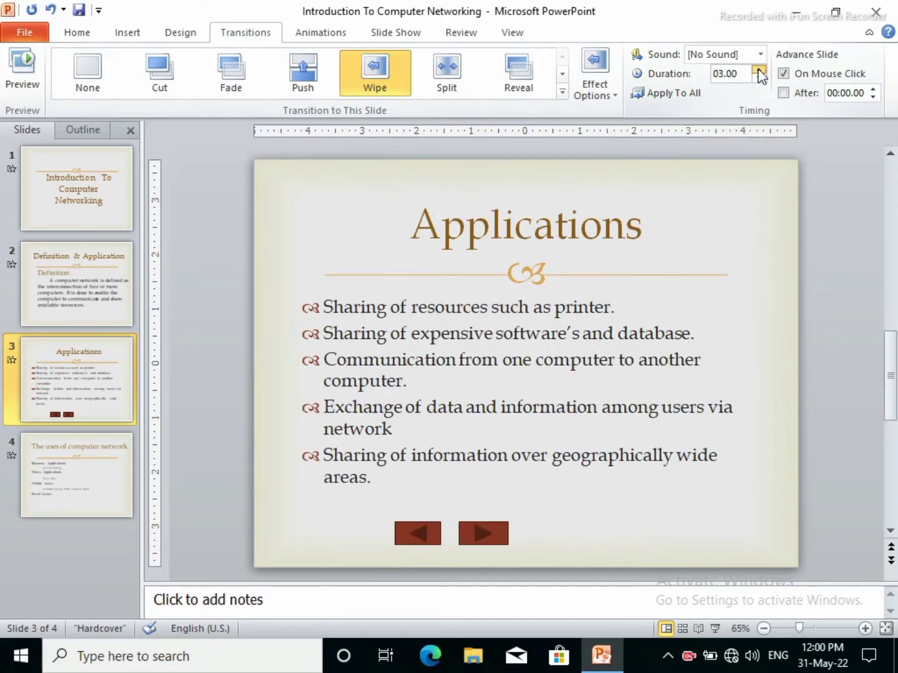
pyautogui.doubleClick(760, 70)
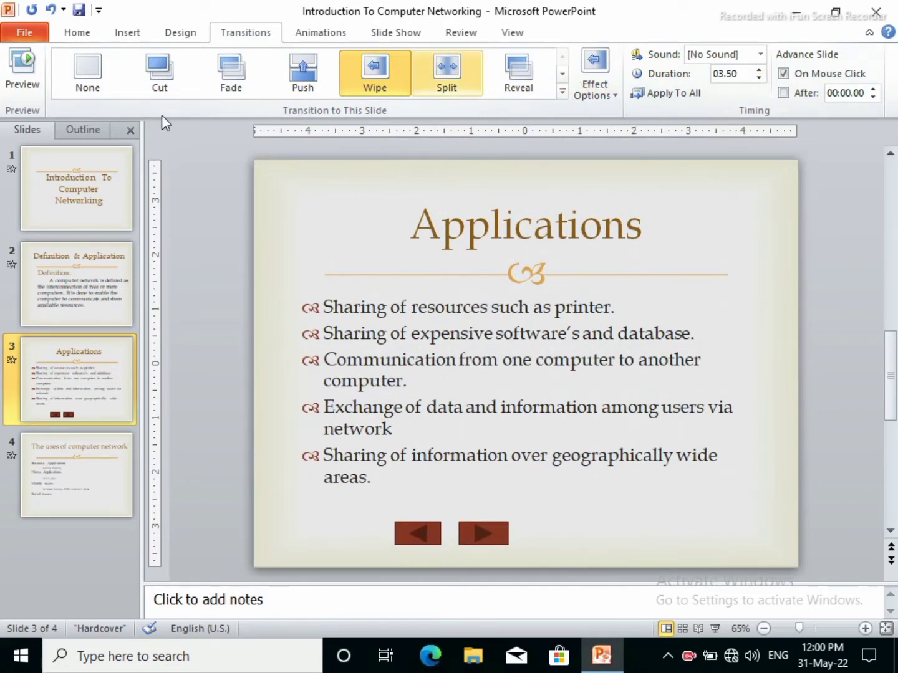
pyautogui.click(399, 74)
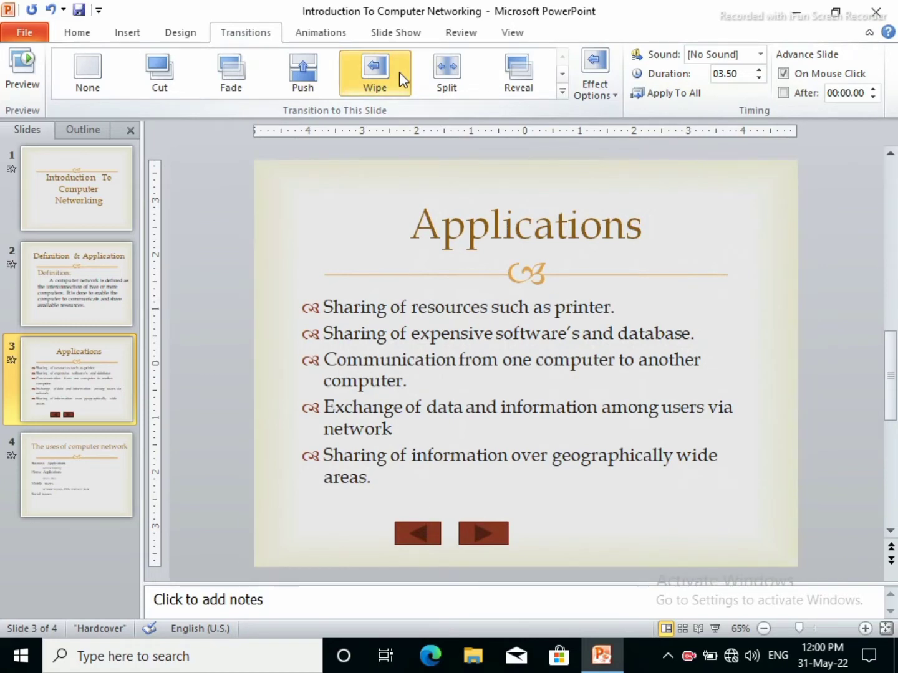
pyautogui.click(400, 72)
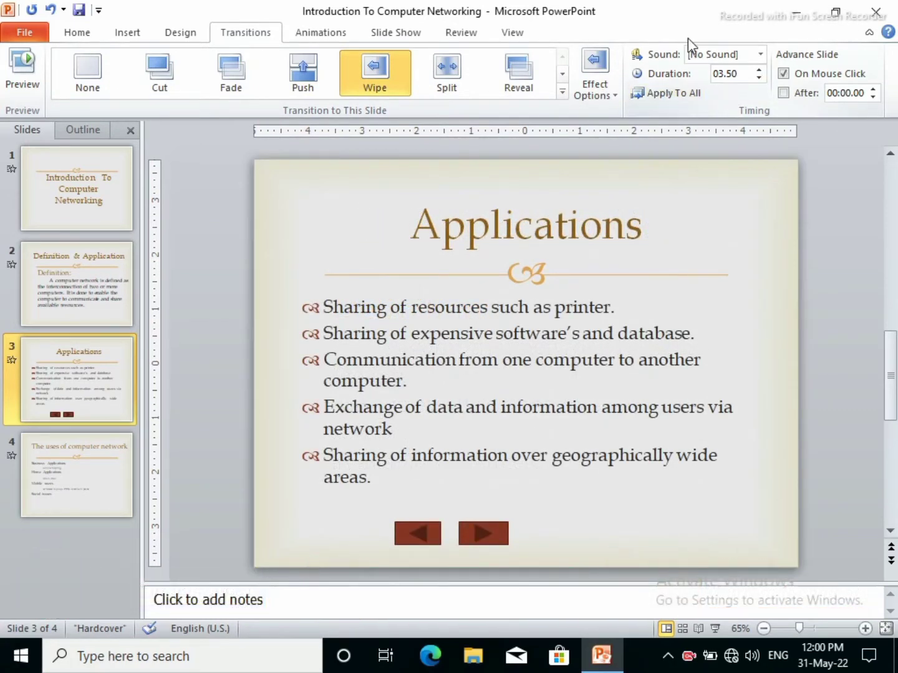
# Replace the Wipe with the Doors transition, set its duration to 01.40, and preview it.
pyautogui.click(562, 93)
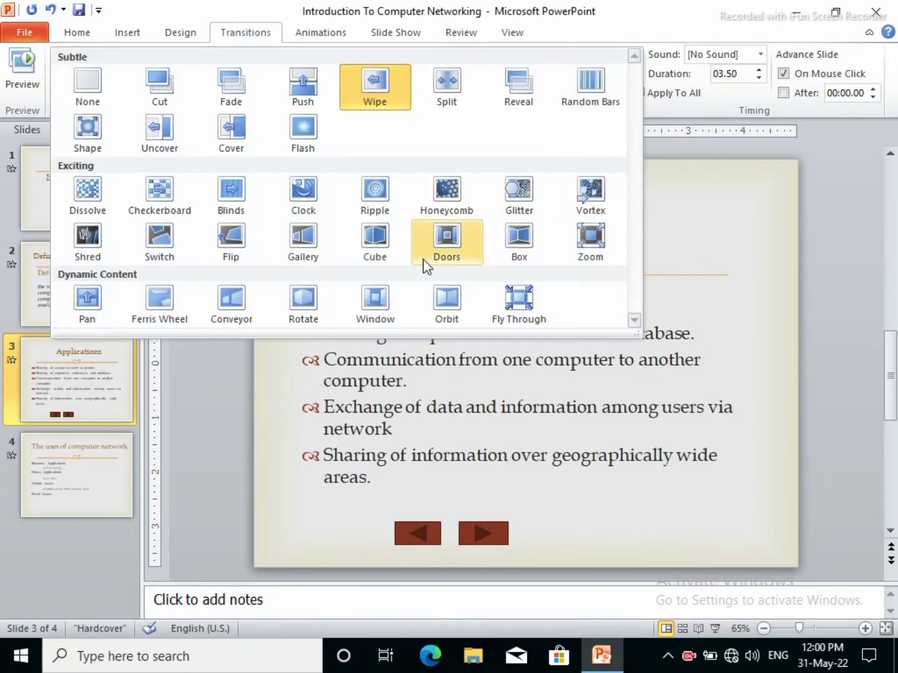
pyautogui.click(440, 242)
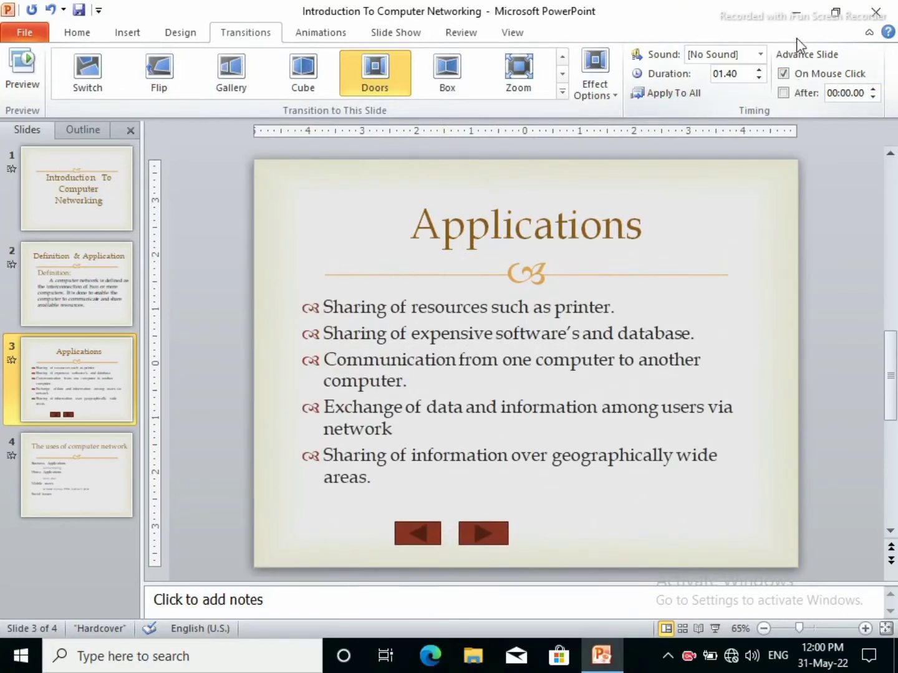
pyautogui.click(758, 78)
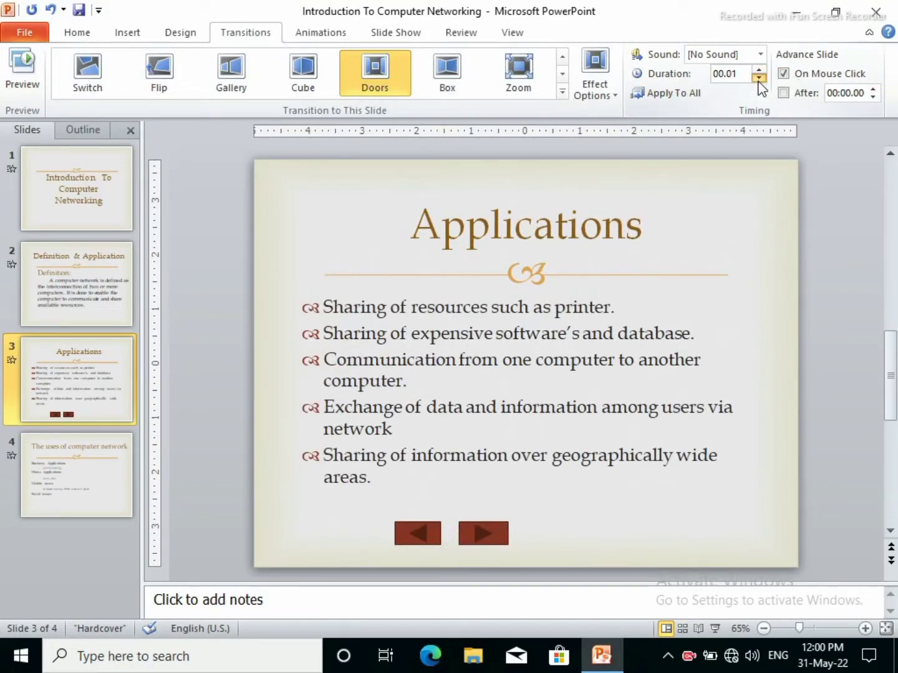
pyautogui.click(371, 69)
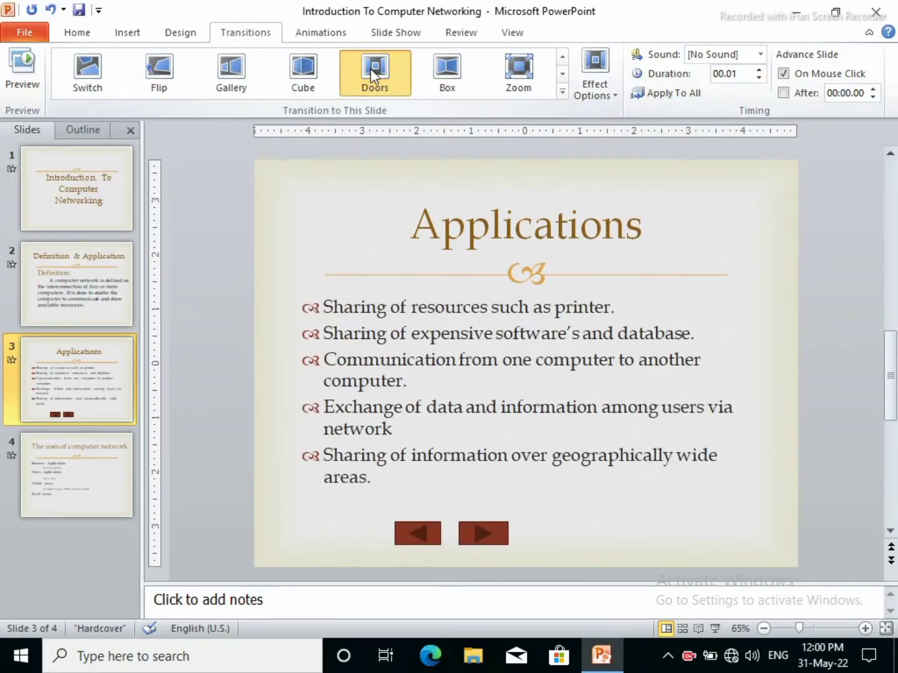
pyautogui.click(758, 71)
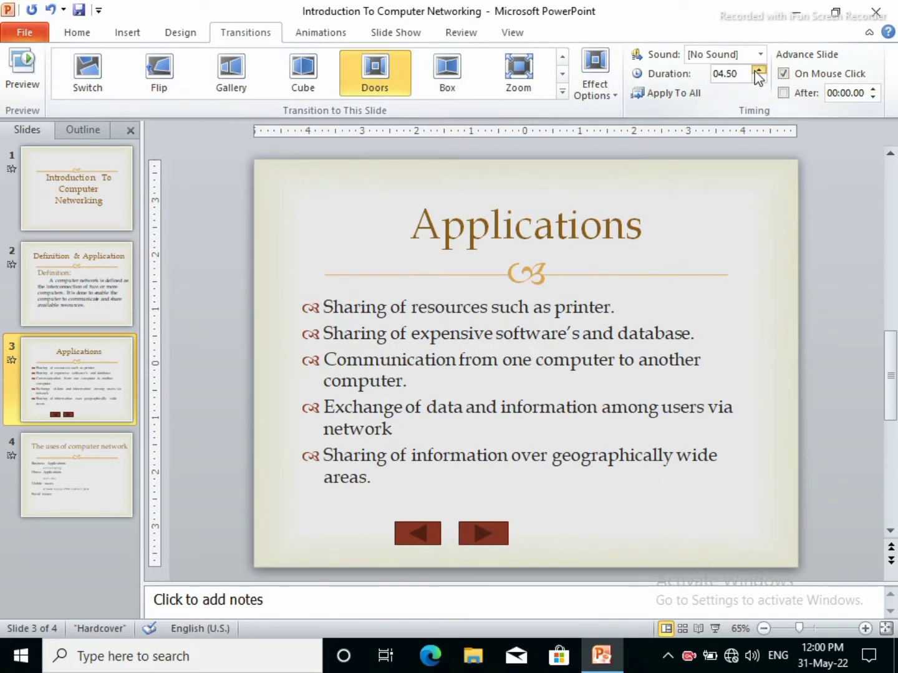
pyautogui.click(758, 71)
pyautogui.click(387, 76)
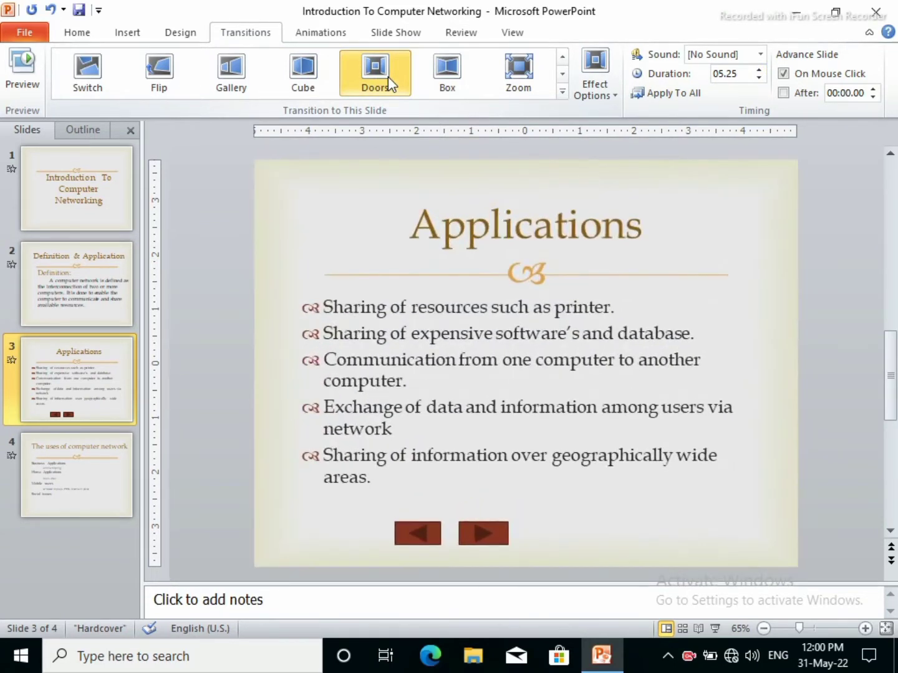
# Set the Doors effect option to Horizontal.
pyautogui.click(611, 95)
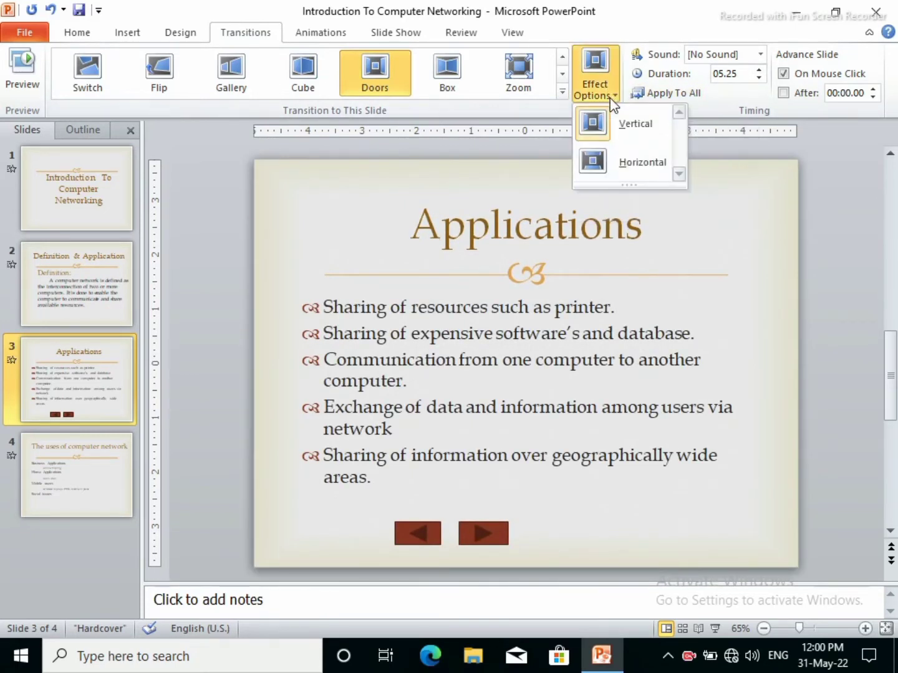
pyautogui.click(610, 152)
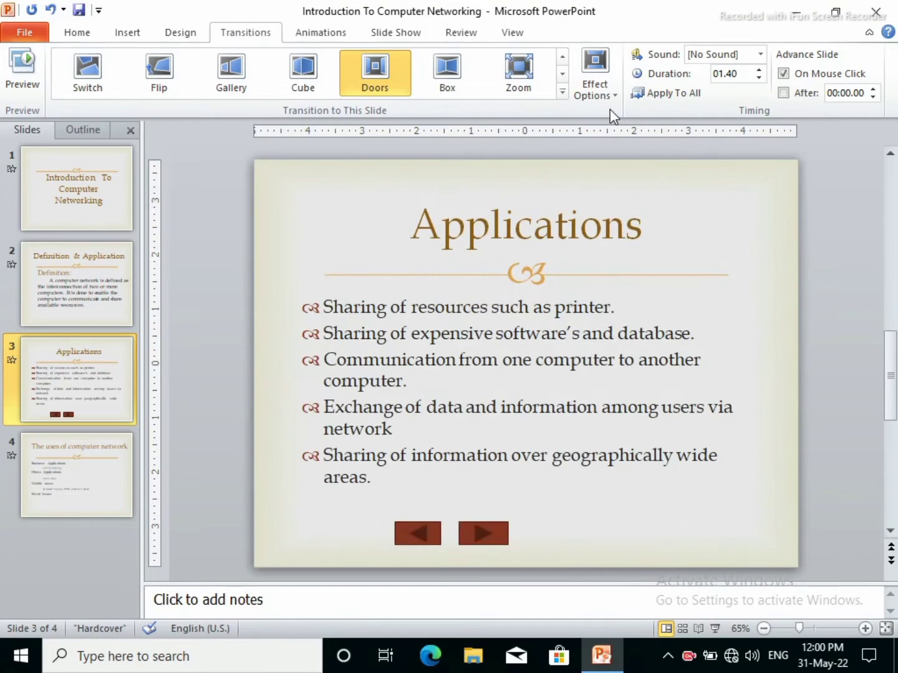
pyautogui.click(608, 89)
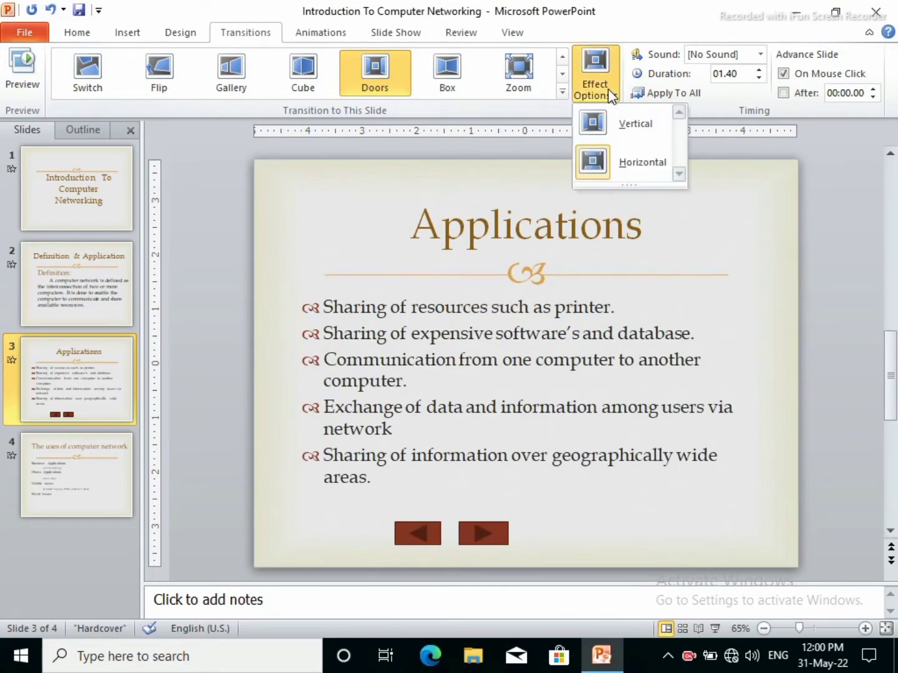
# Change the Doors effect option from Horizontal to Vertical.
pyautogui.click(614, 115)
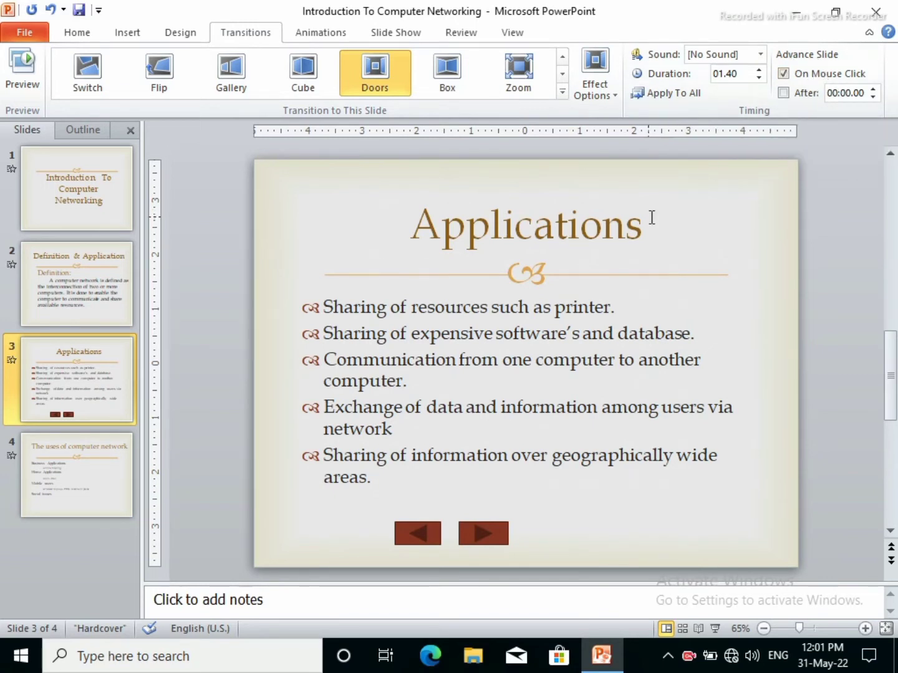
# Start the slide show with F5, advance two slides to Applications, then exit.
pyautogui.press('F5')
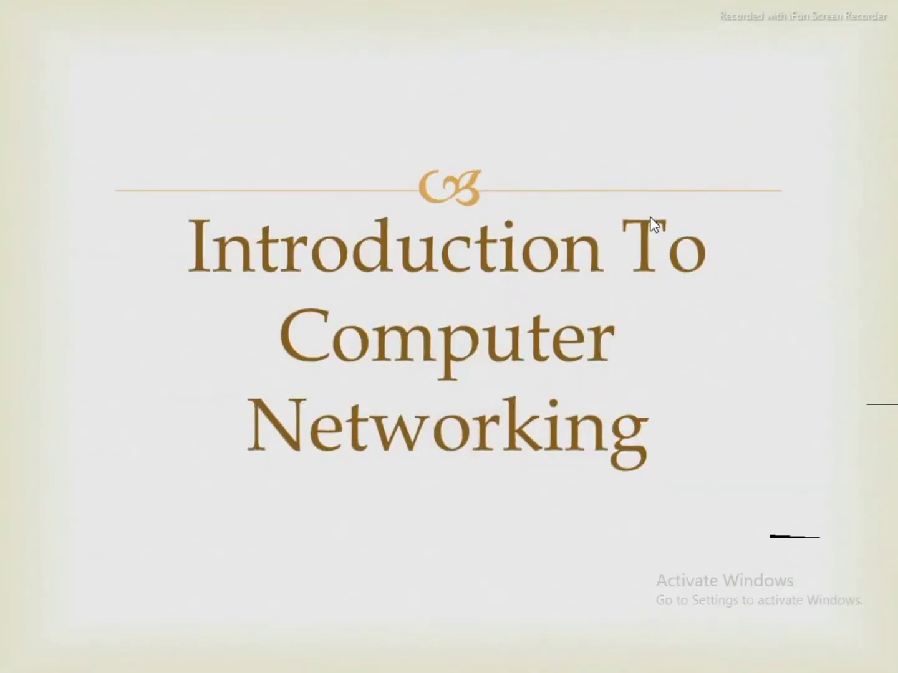
pyautogui.press('Right')
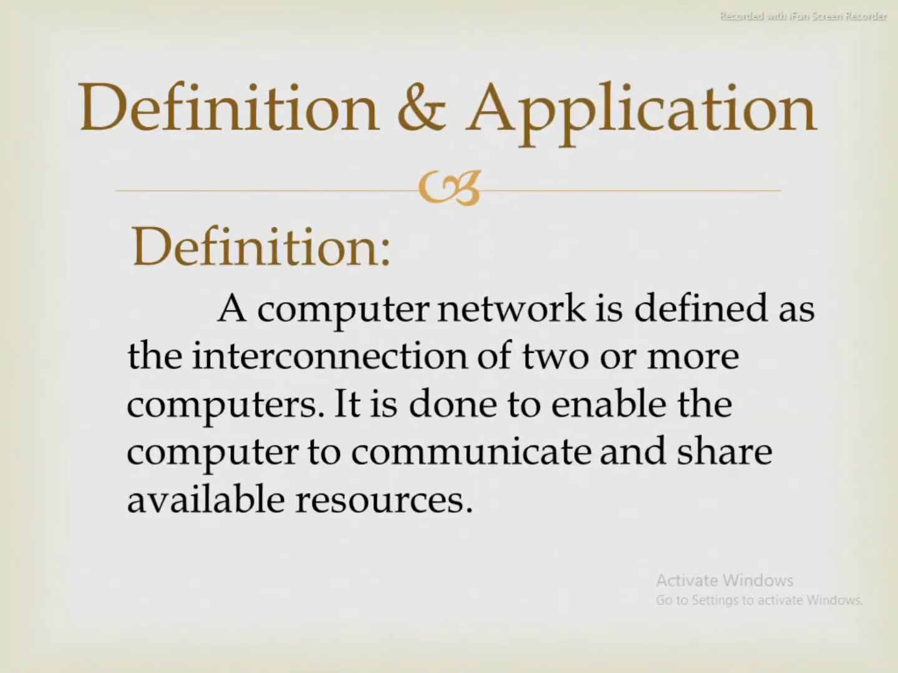
pyautogui.press('Right')
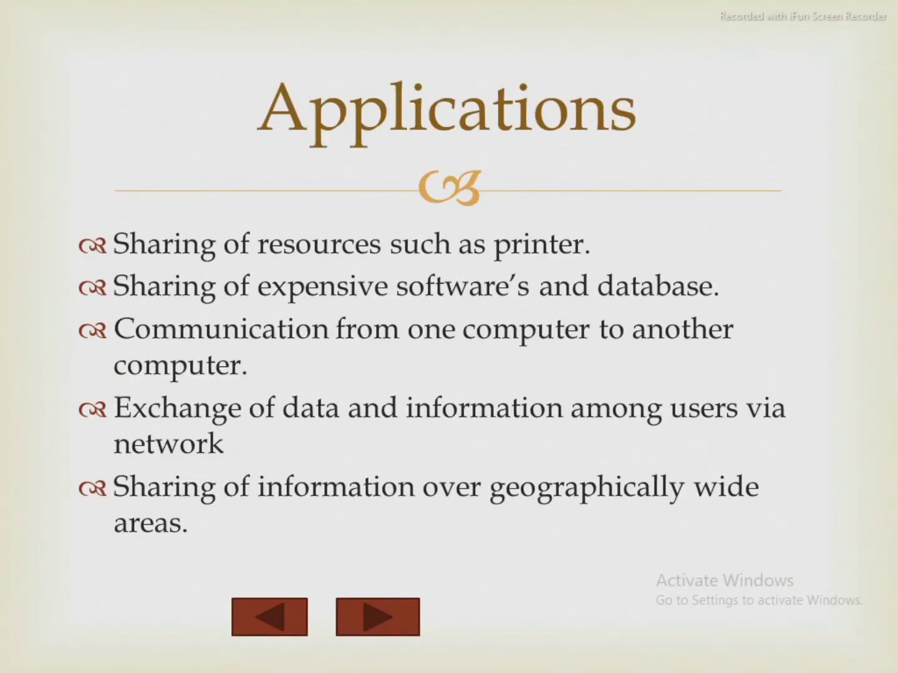
pyautogui.press('Escape')
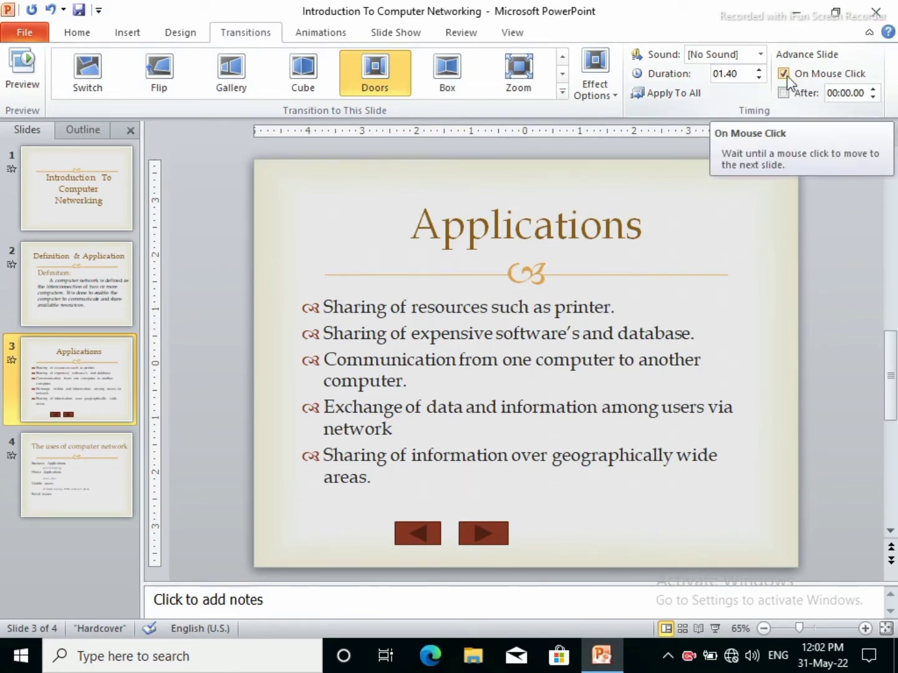
# Set the slide to auto-advance after 00:10.00 instead of on click, then apply to all slides.
pyautogui.click(783, 94)
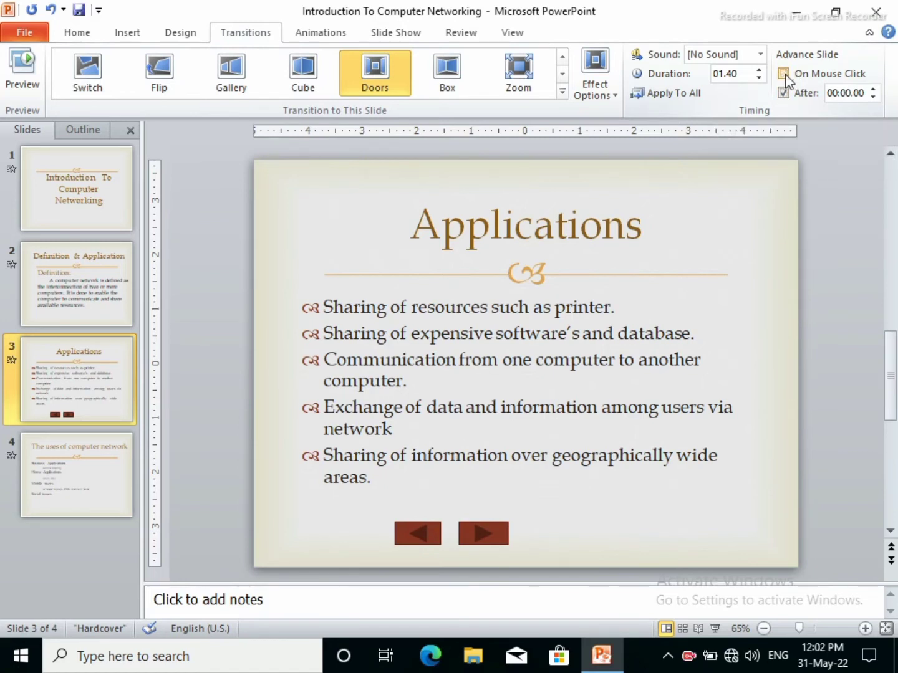
pyautogui.click(874, 90)
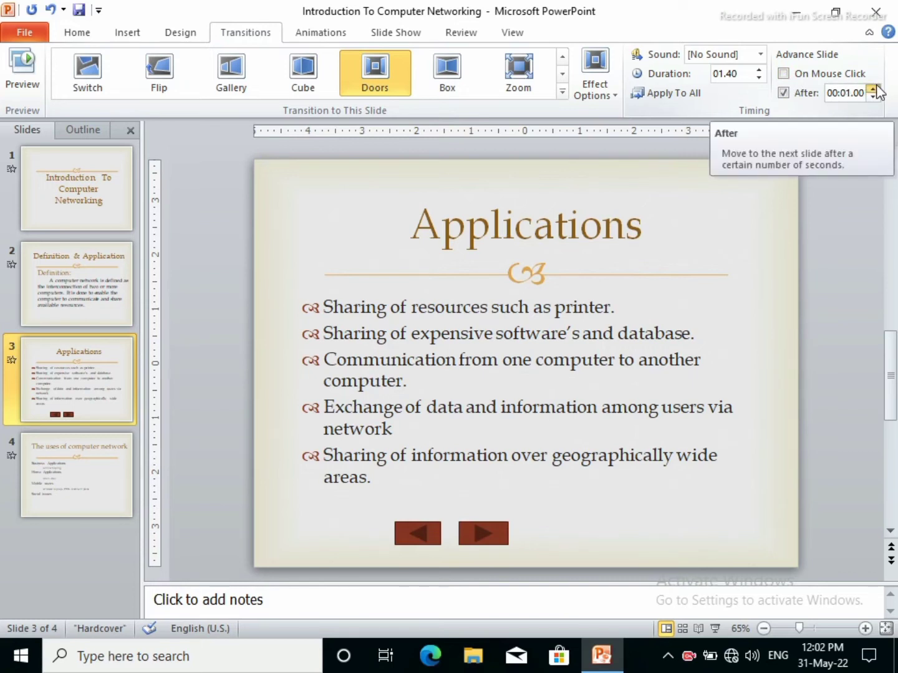
pyautogui.click(873, 89)
pyautogui.click(874, 89)
pyautogui.click(875, 88)
pyautogui.click(876, 89)
pyautogui.click(876, 90)
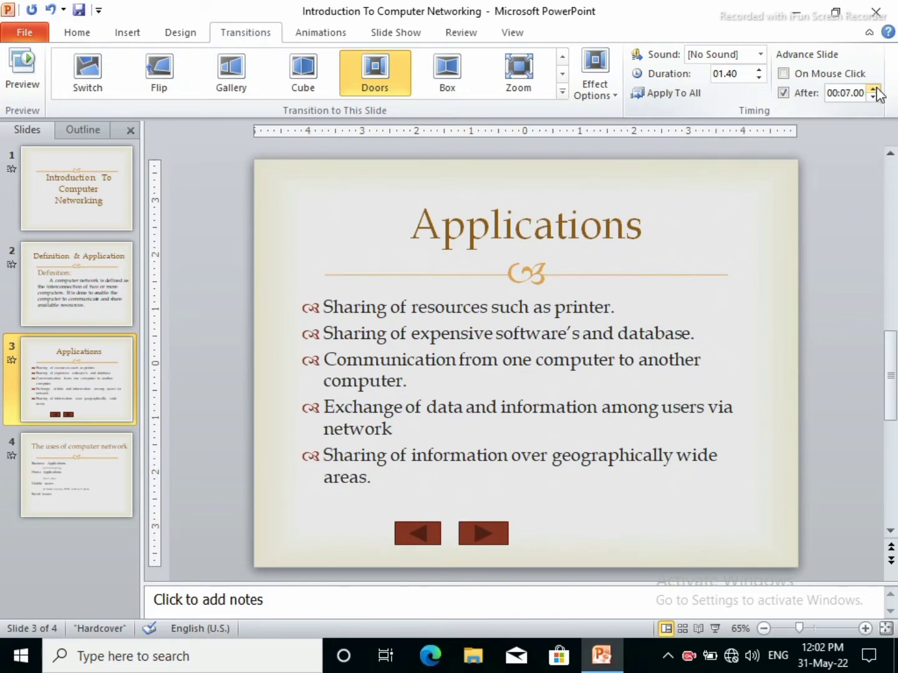
pyautogui.click(877, 90)
pyautogui.click(878, 90)
pyautogui.click(878, 90)
pyautogui.click(684, 99)
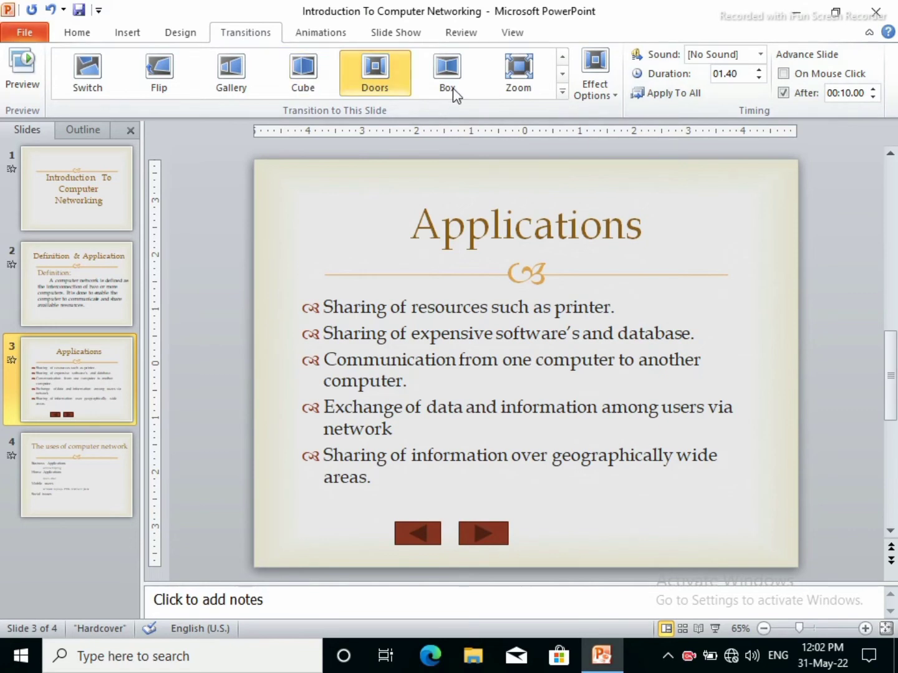
# Switch the transition to Ripple with a Chime sound and preview it.
pyautogui.click(566, 92)
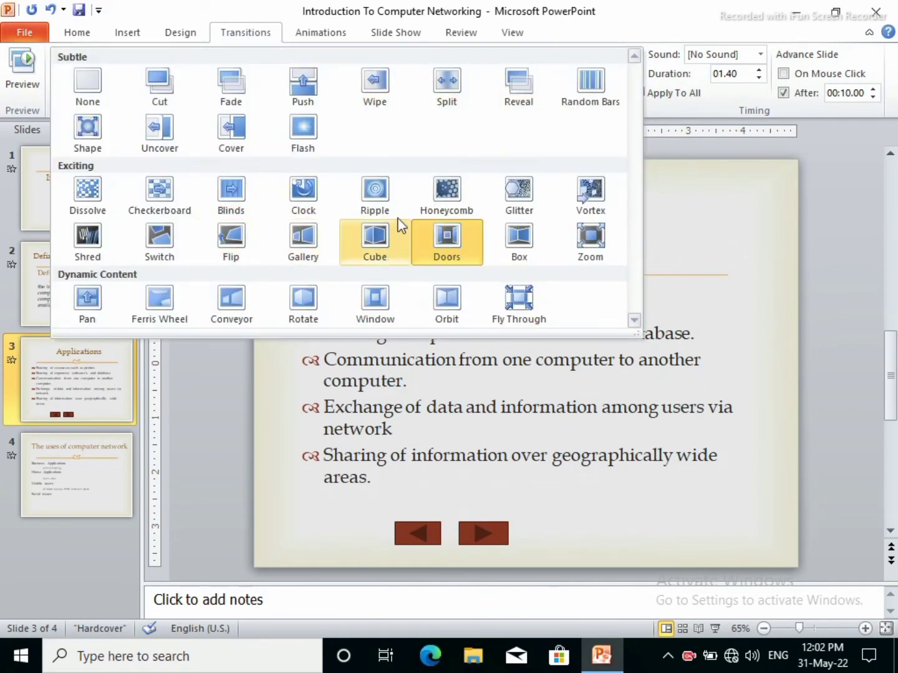
pyautogui.click(376, 201)
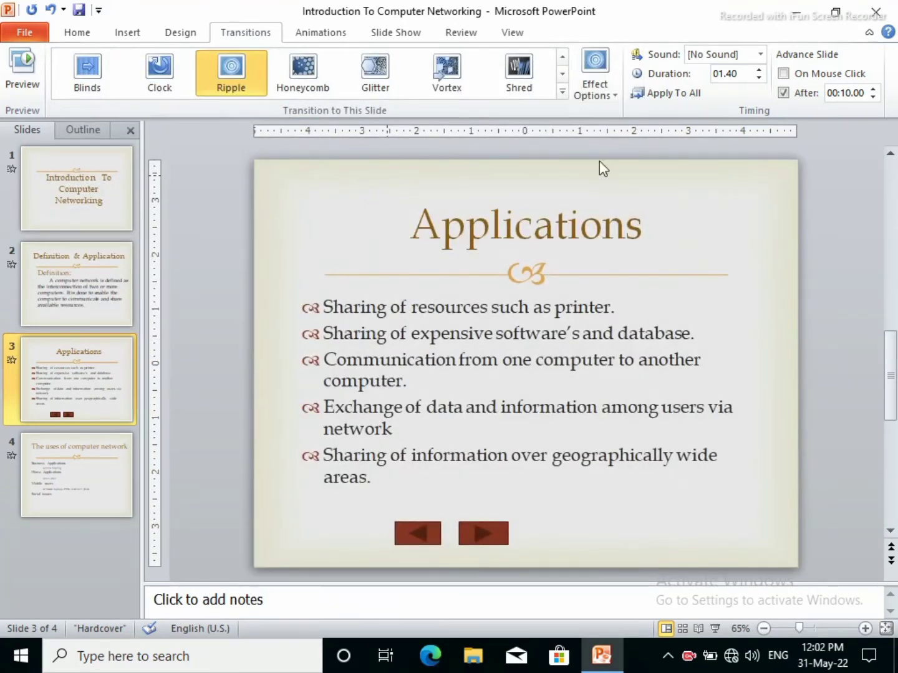
pyautogui.click(762, 59)
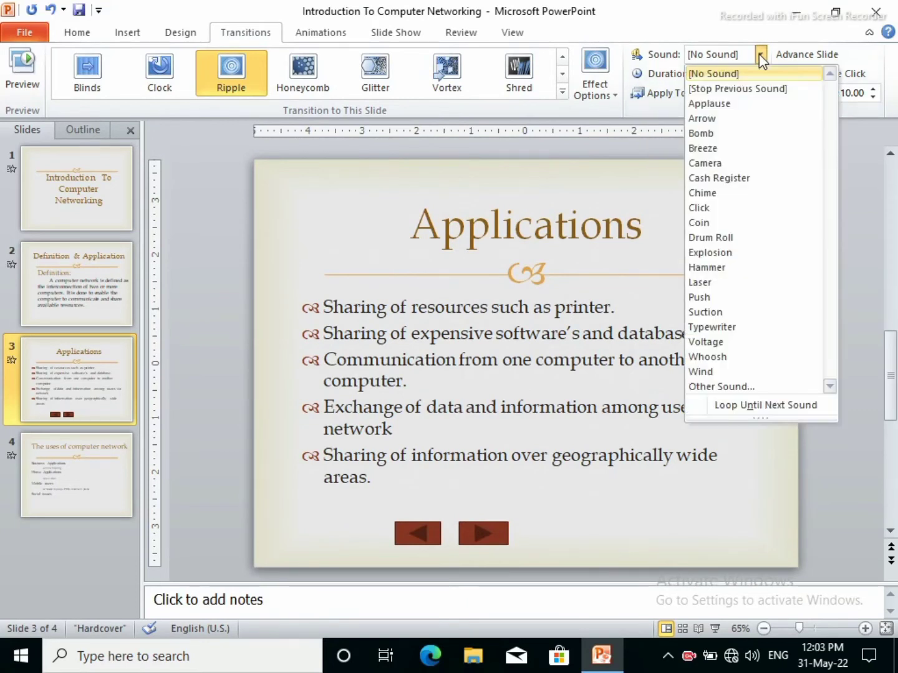
pyautogui.click(697, 192)
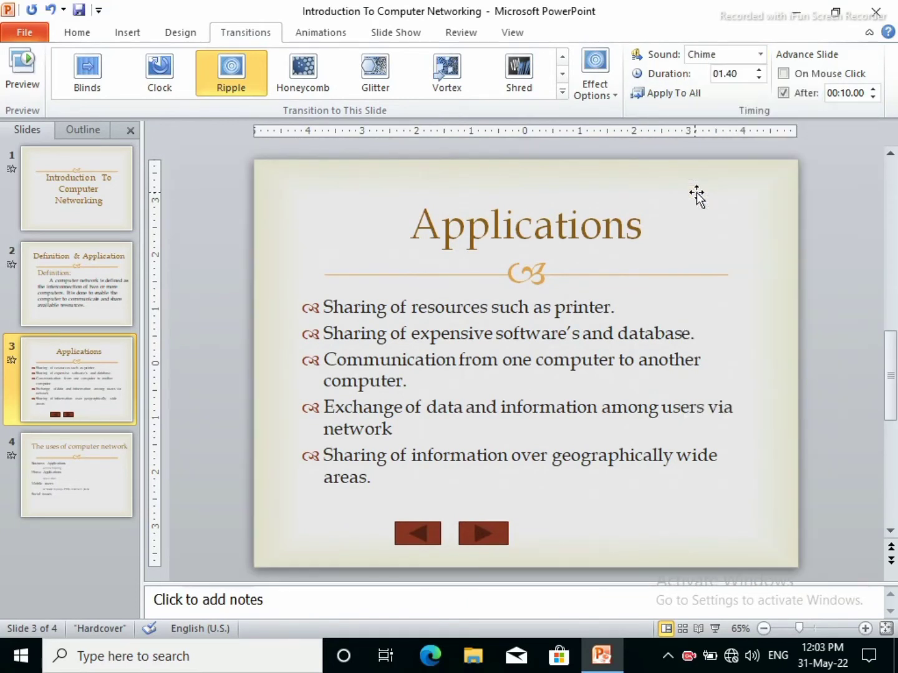
pyautogui.click(761, 58)
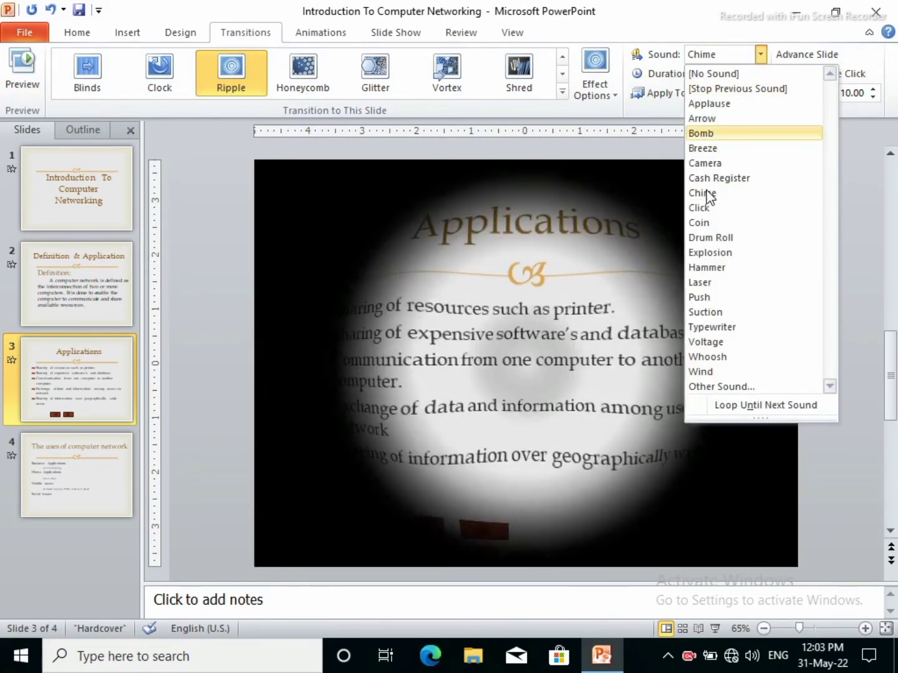
pyautogui.click(706, 193)
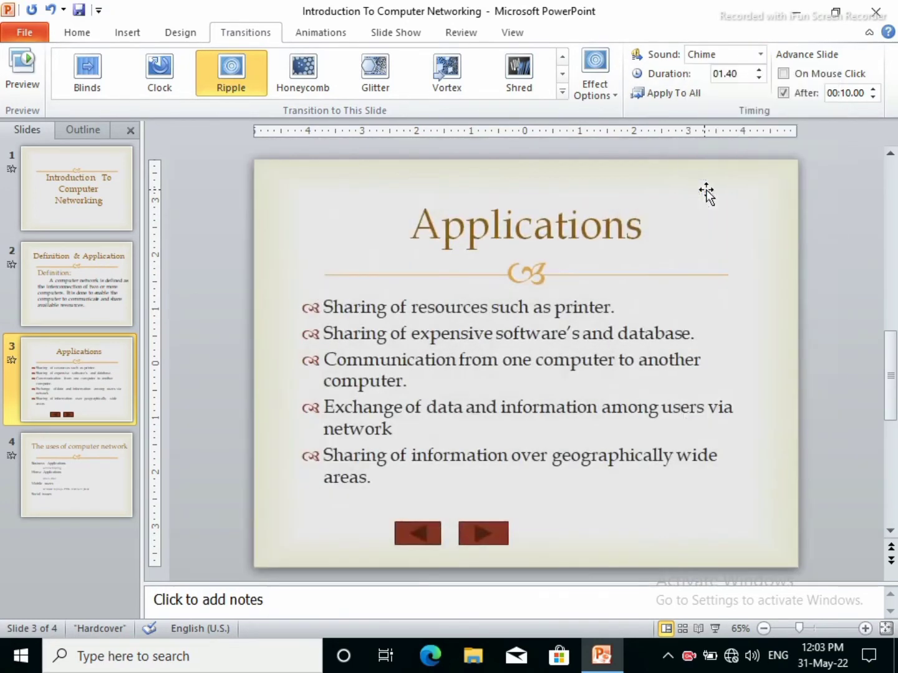
pyautogui.click(762, 56)
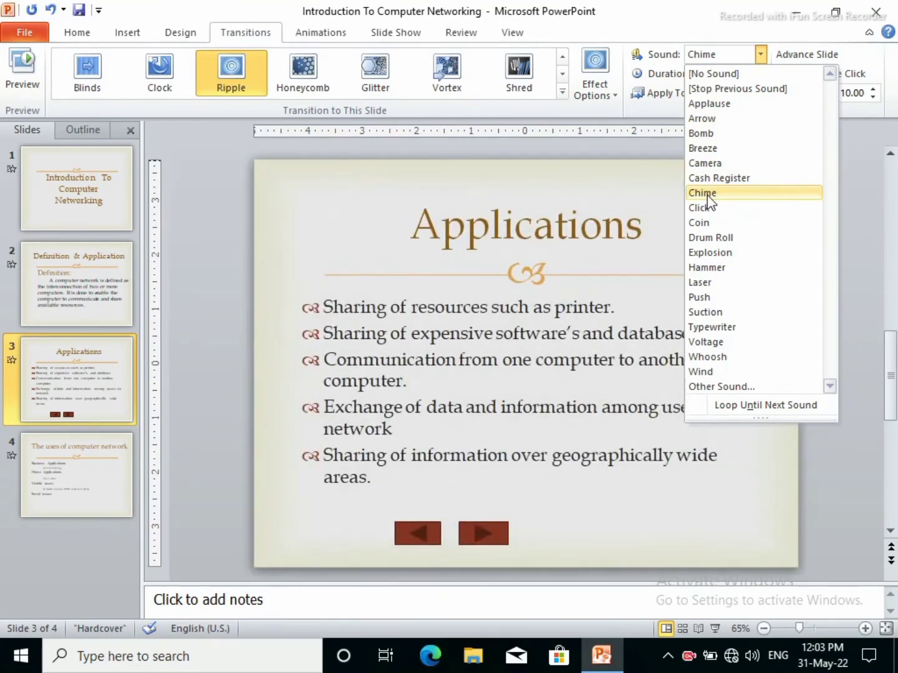
pyautogui.click(707, 195)
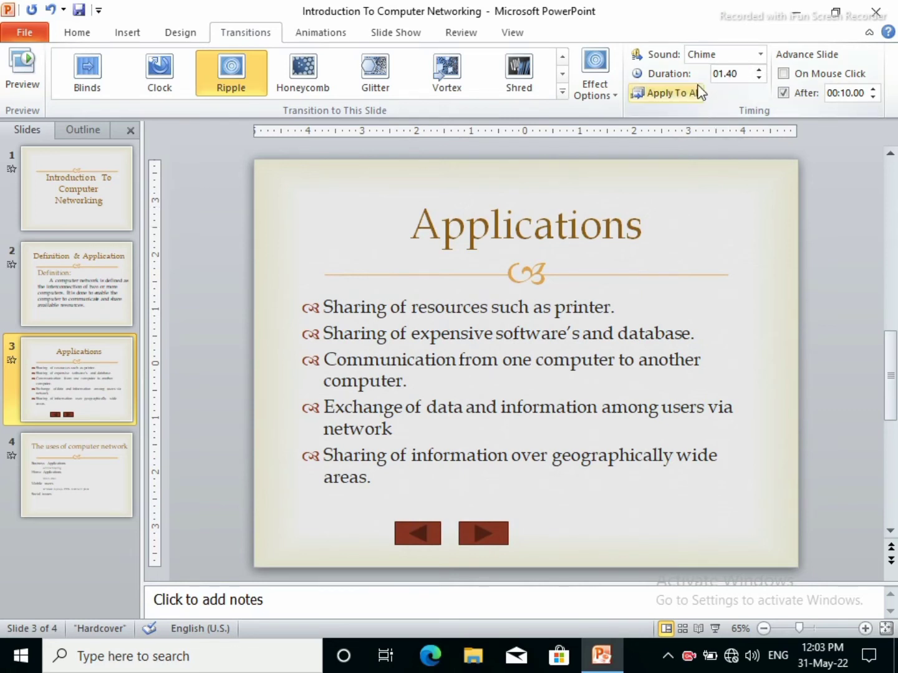
pyautogui.click(235, 72)
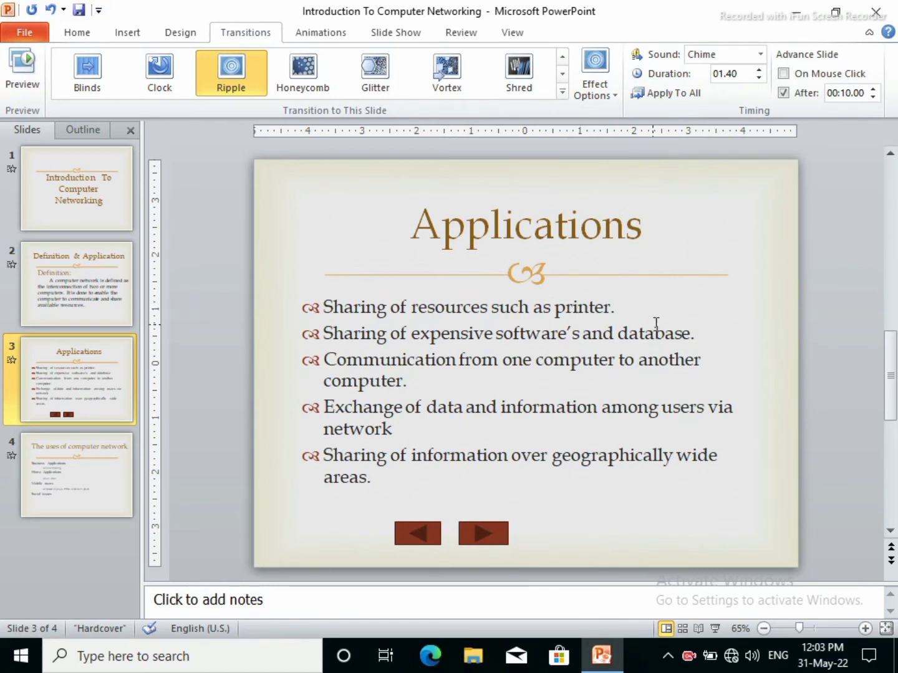
# Apply Ripple with Chime to all slides, then play the show from the start and exit.
pyautogui.click(677, 93)
pyautogui.press('F5')
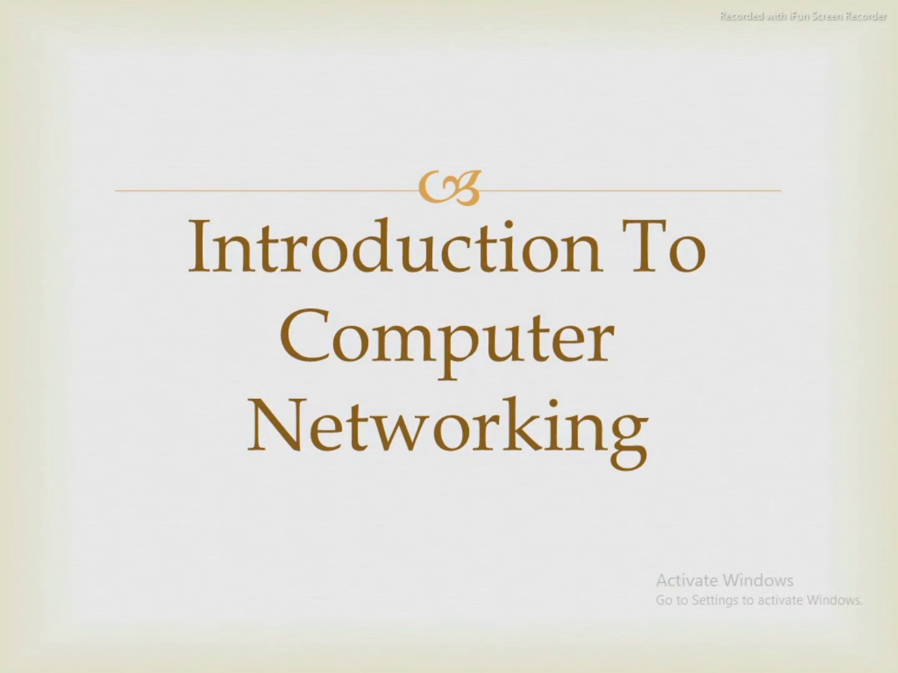
pyautogui.press('Right')
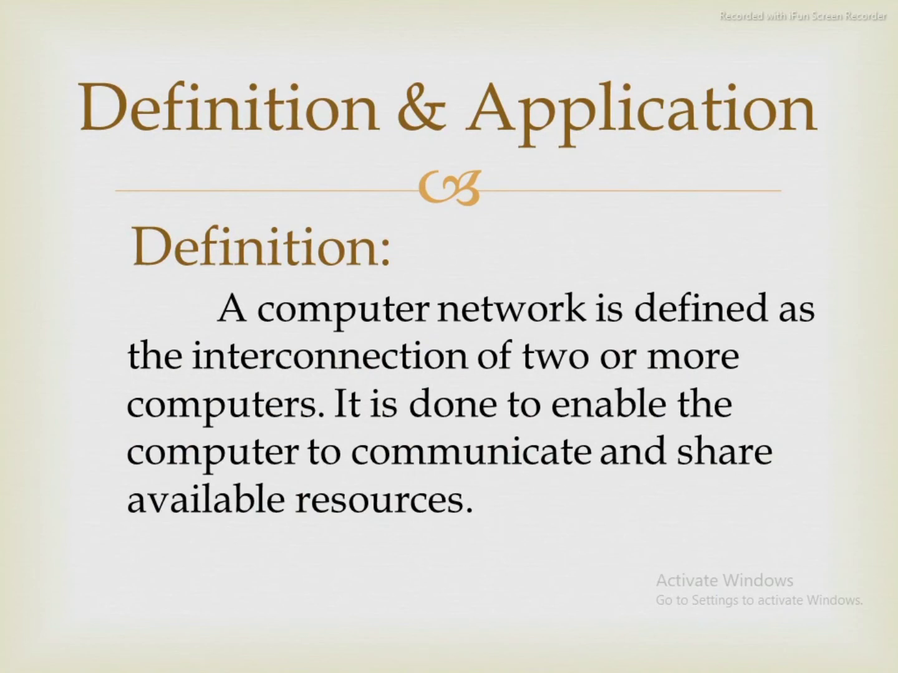
pyautogui.press('Right')
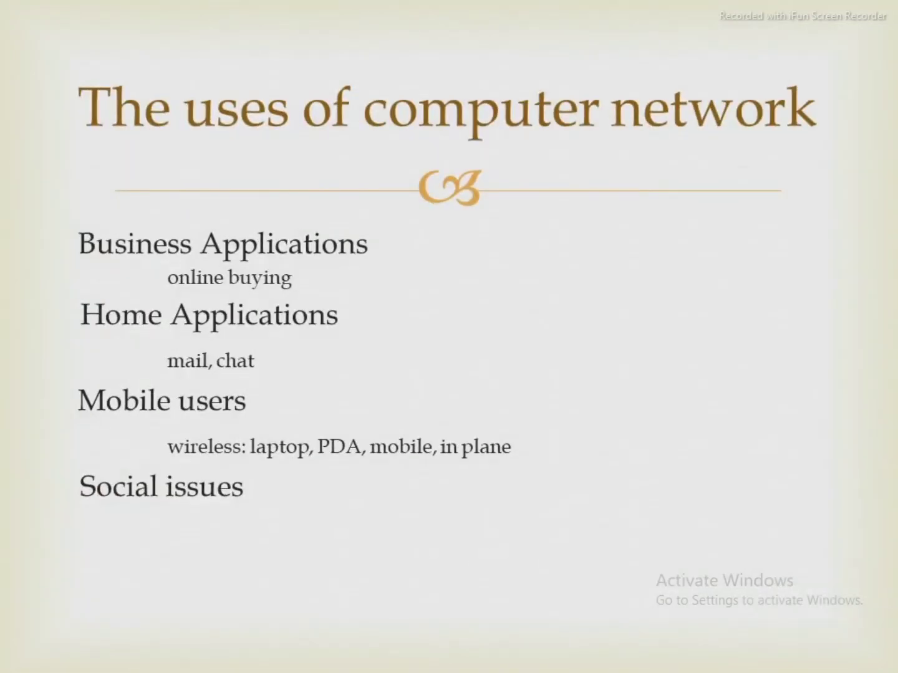
pyautogui.press('Escape')
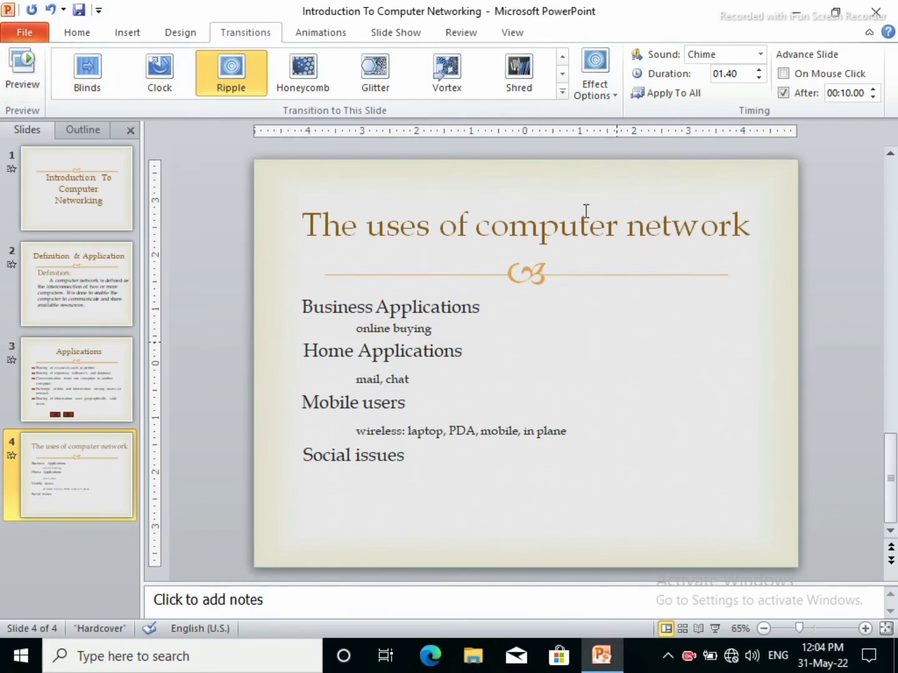
# Preview the final slide's Ripple transition, then switch to the Animations tab.
pyautogui.click(10, 80)
pyautogui.click(325, 35)
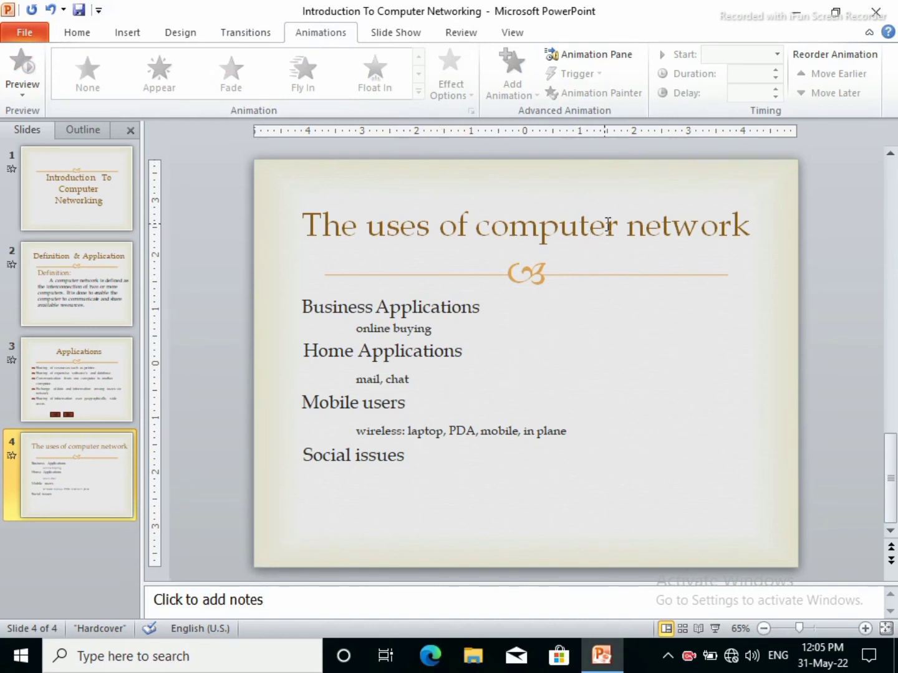
# Select the title placeholder on slide 4, 'The uses of computer network'.
pyautogui.click(503, 237)
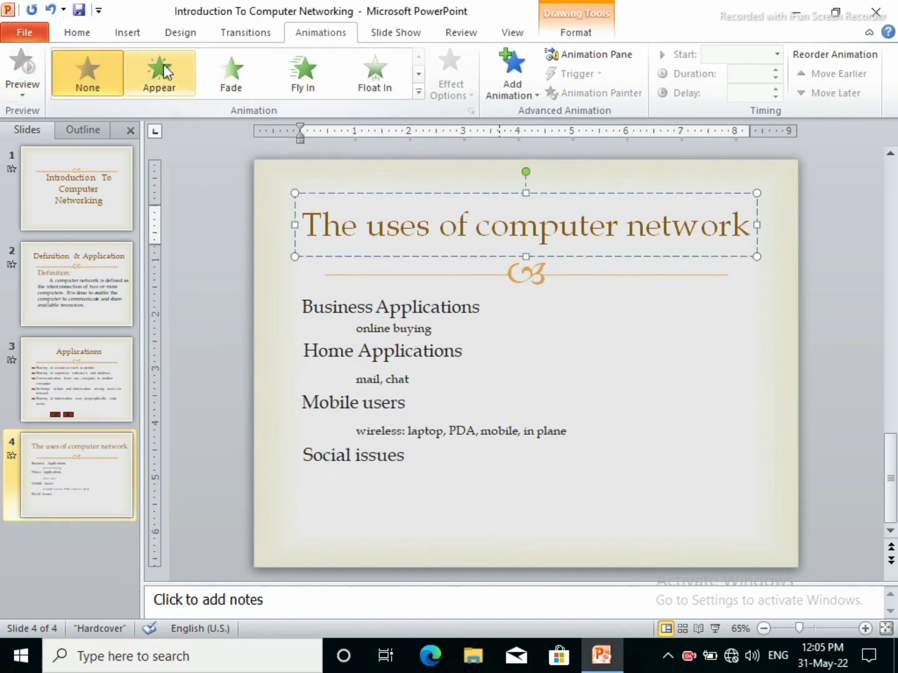